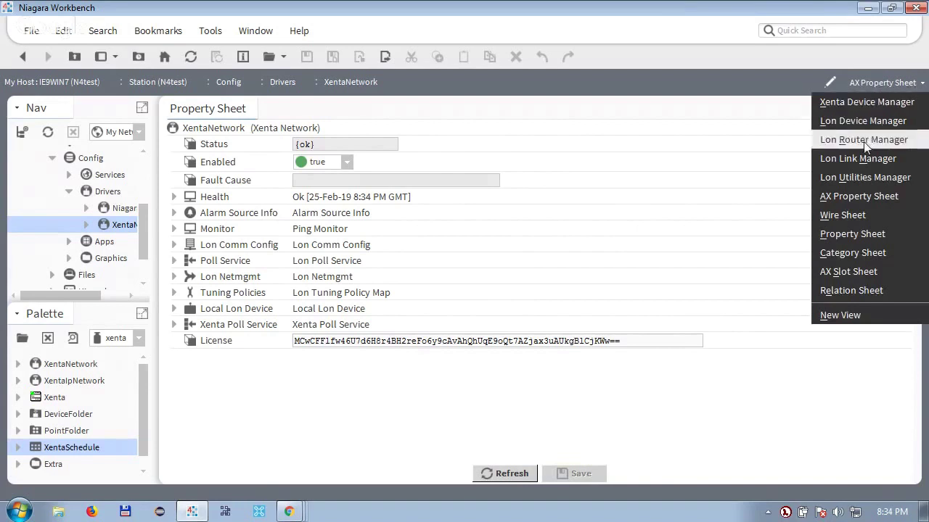
- Configure the XentaNetwork from the Xenta Device Manager with TAC domain 17, TAC group 254 and network name lonworks
left_click(860, 102)
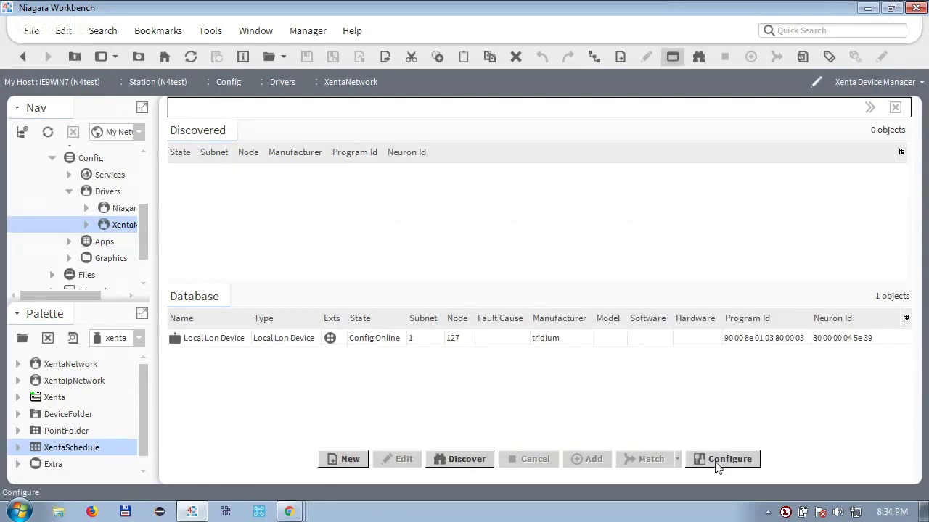
left_click(716, 464)
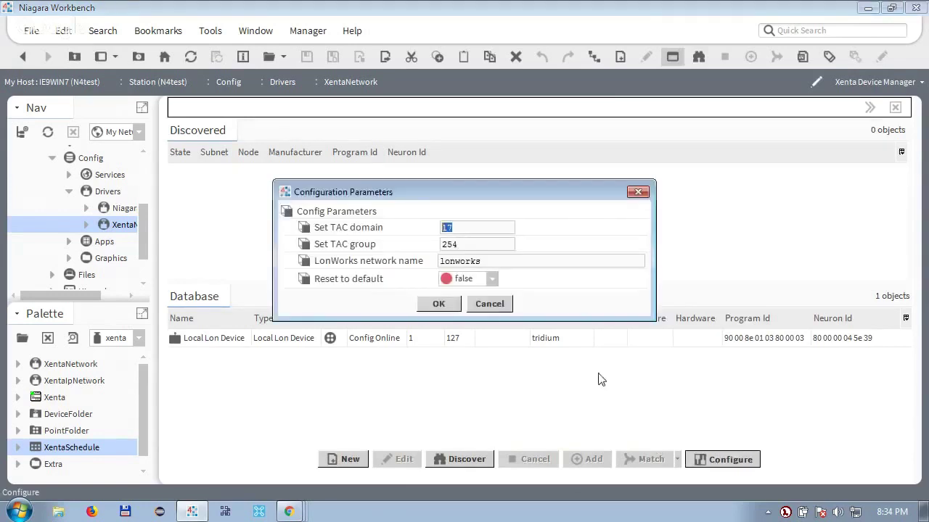
left_click(439, 304)
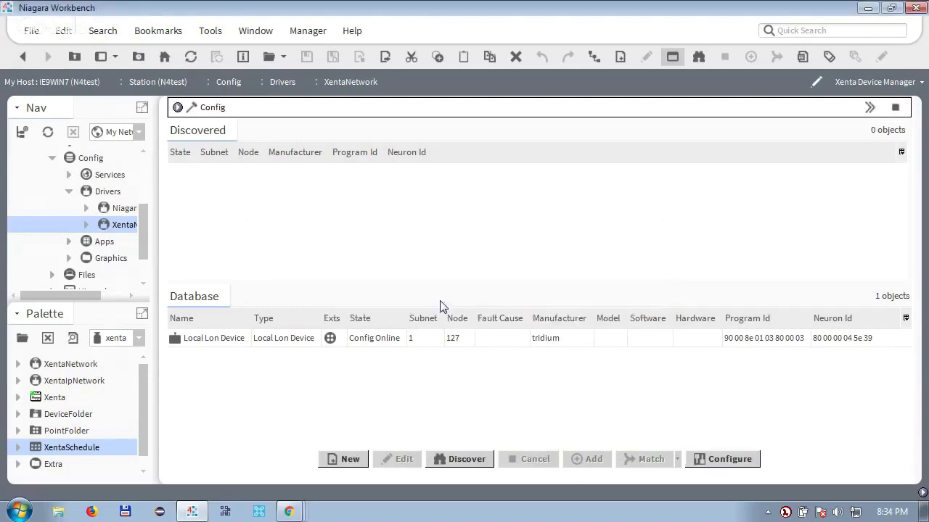
- Discover the devices on the network and add both Schneider Electric devices, nodes 122 and 125, to the database
left_click(467, 459)
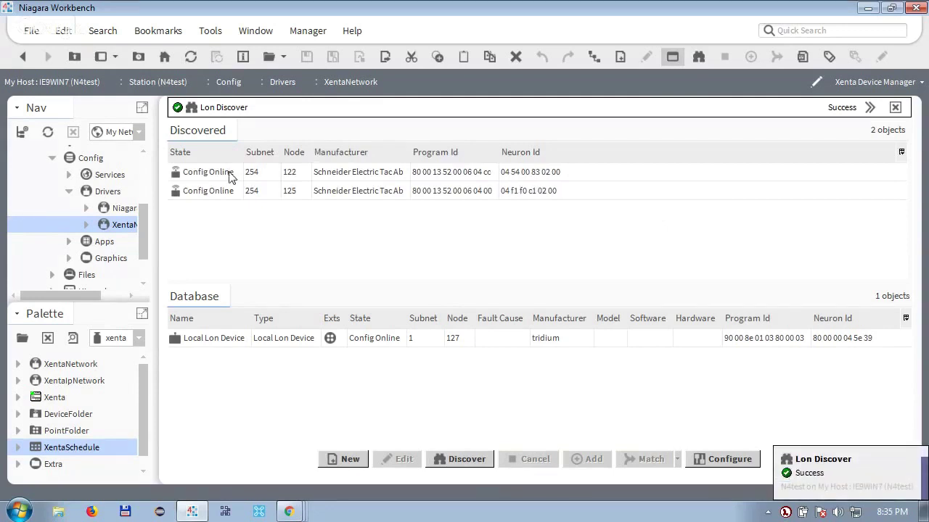
left_click(229, 179)
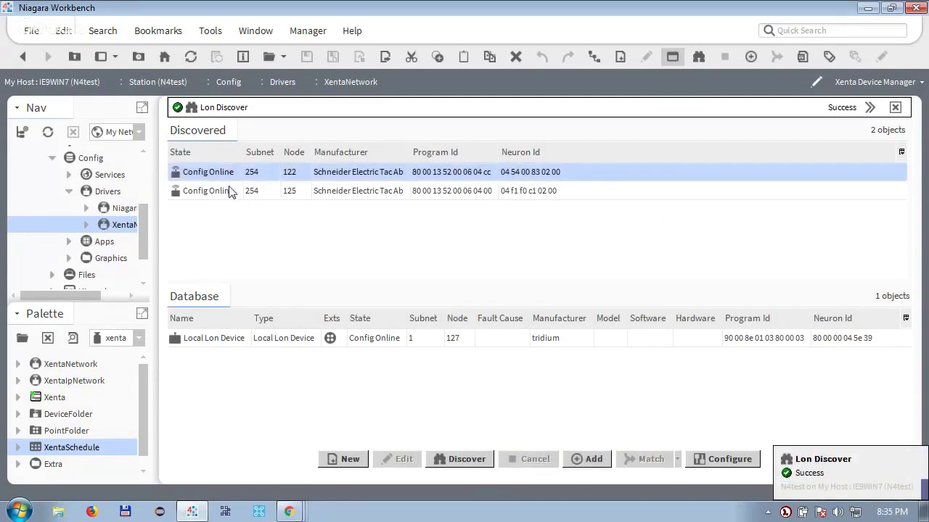
left_click(230, 192, "shift")
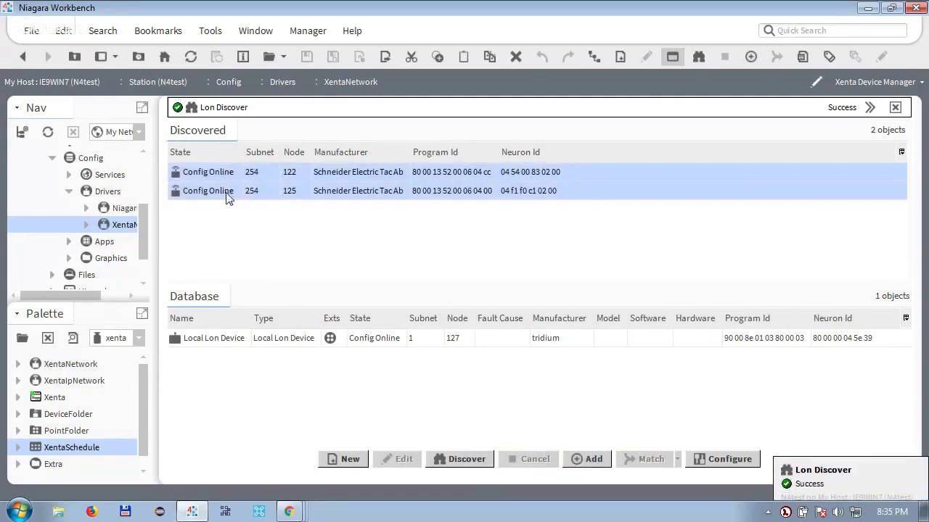
left_click_drag(229, 192, 213, 380)
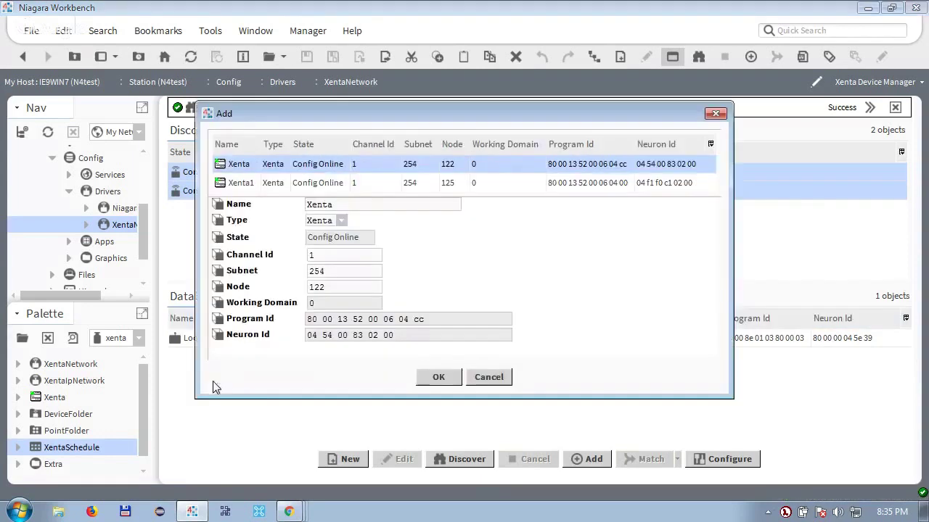
left_click(431, 377)
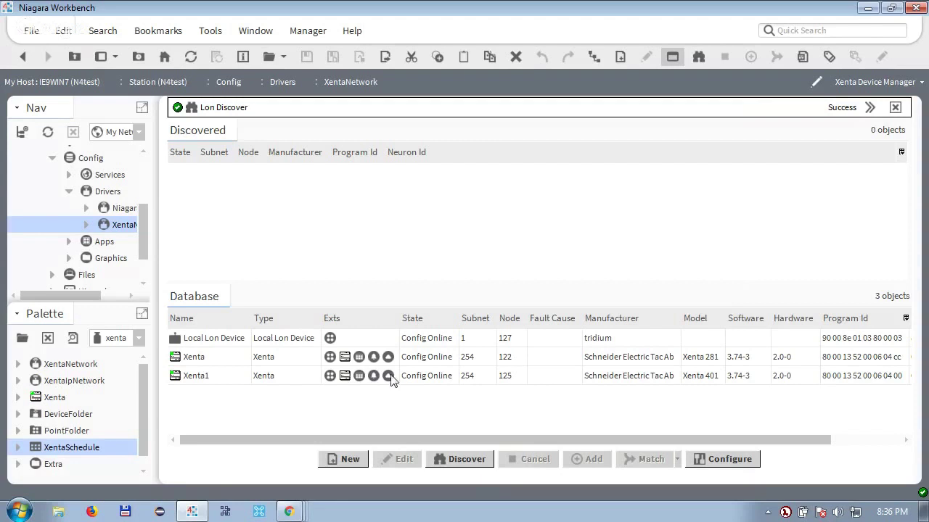
- Add the SNVTObjReq points and the SNVTObjState objectId, invalidId and invalidRequest points to Xenta1's Lon points database
double_click(331, 376)
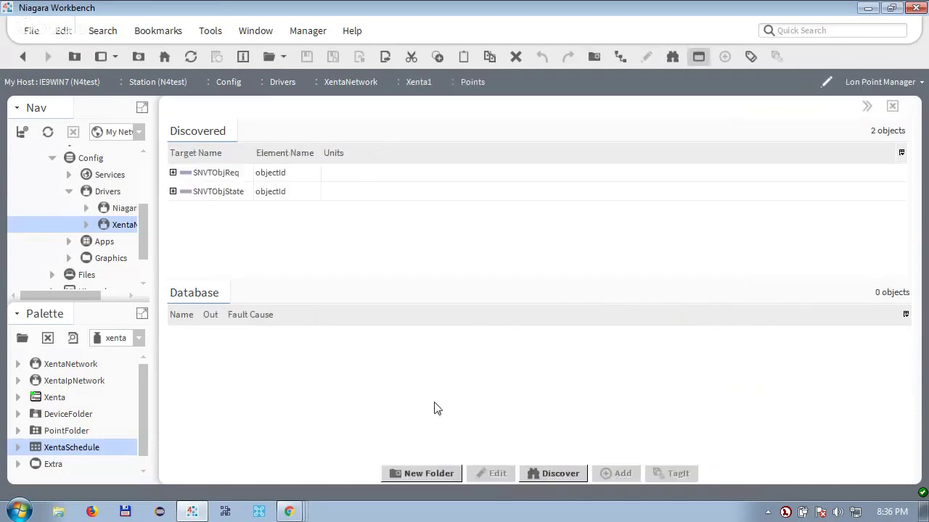
left_click(174, 173)
left_click(173, 210)
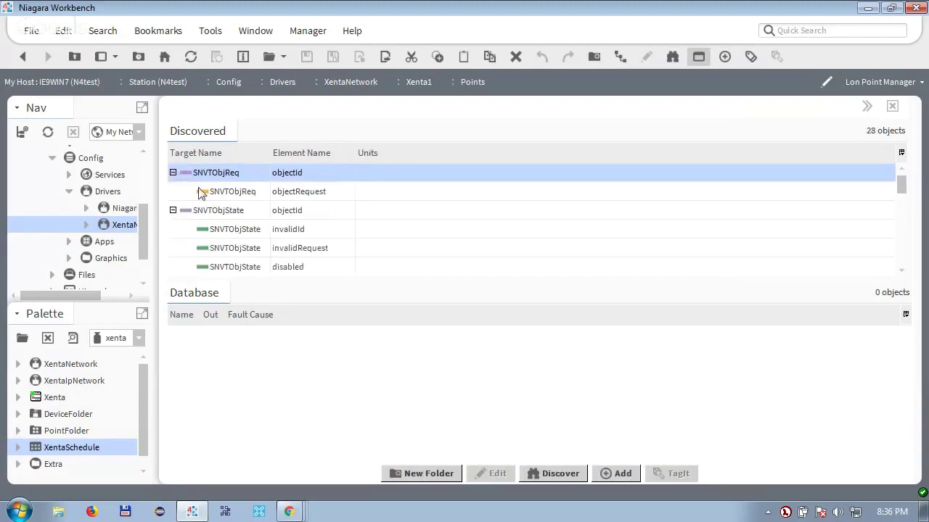
left_click(248, 248, "shift")
left_click_drag(248, 248, 252, 368)
left_click(438, 401)
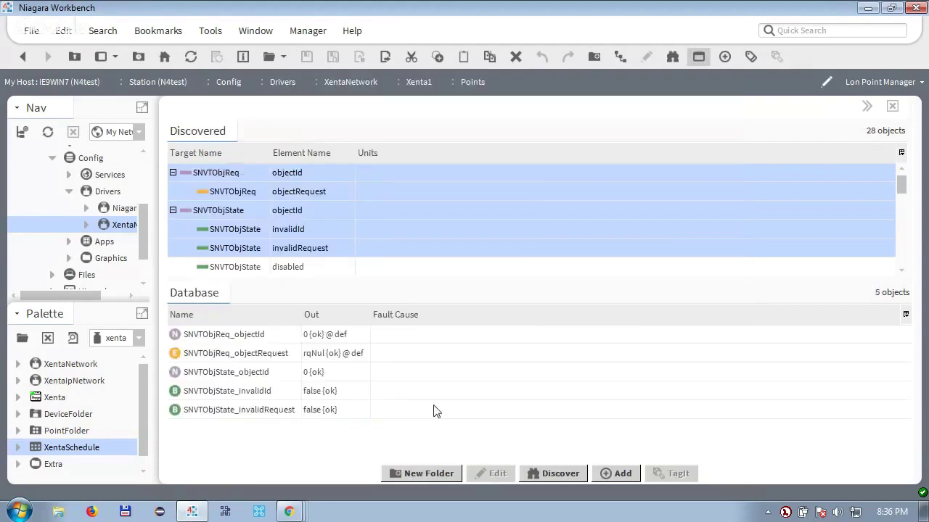
- Delete all the SNVT points from Xenta1's Lon points database
left_click(344, 411)
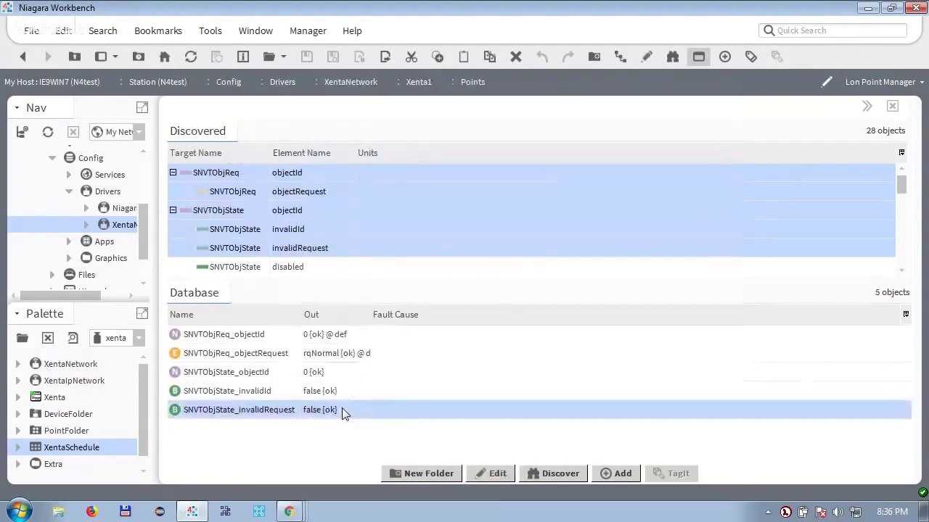
left_click(341, 333, "shift")
key("Delete")
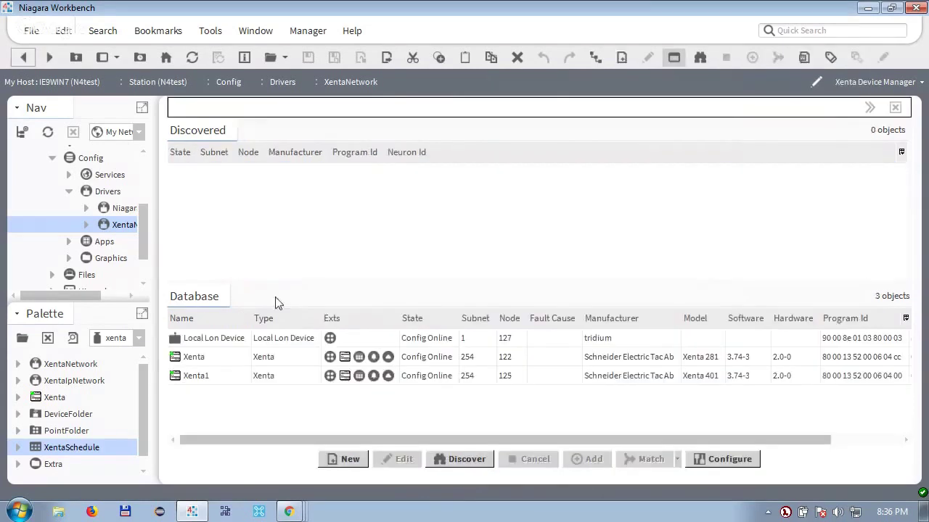
- Discover the points of the Xenta1 device in its Xenta Points extension
left_click(346, 382)
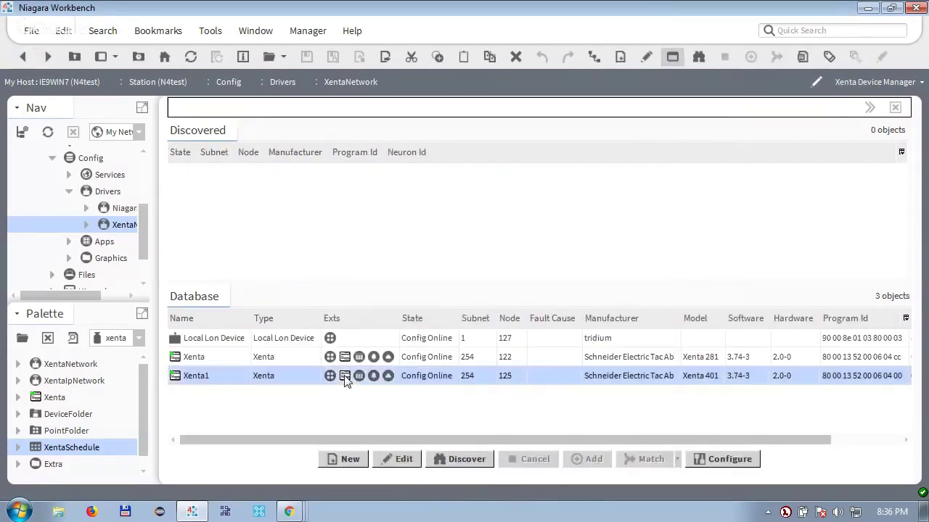
left_click(346, 379)
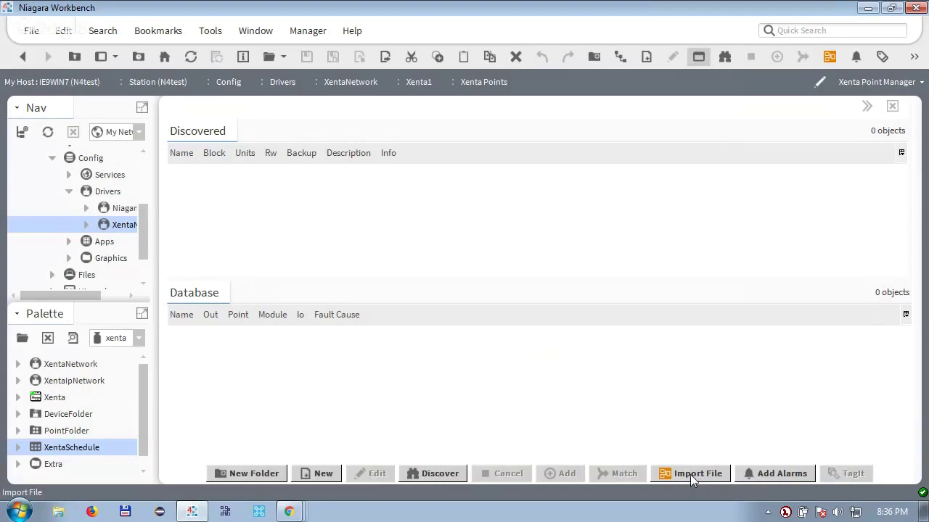
left_click(435, 473)
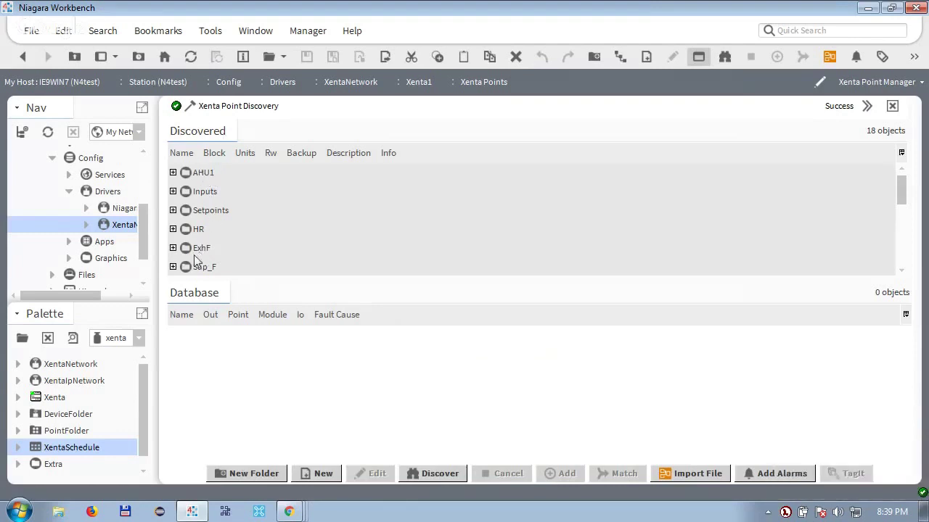
- Examine the discovered points in the Setpoints and Inputs folders
left_click(173, 210)
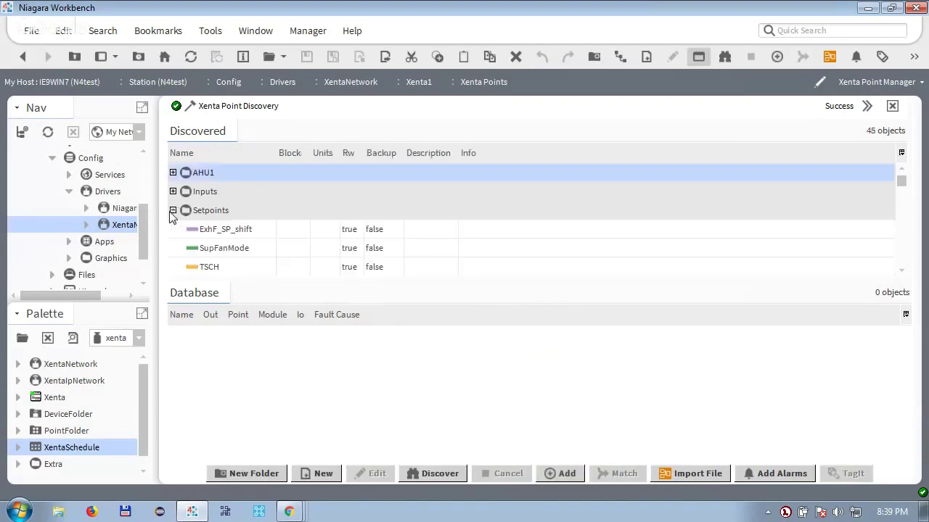
left_click(223, 232)
key("Down")
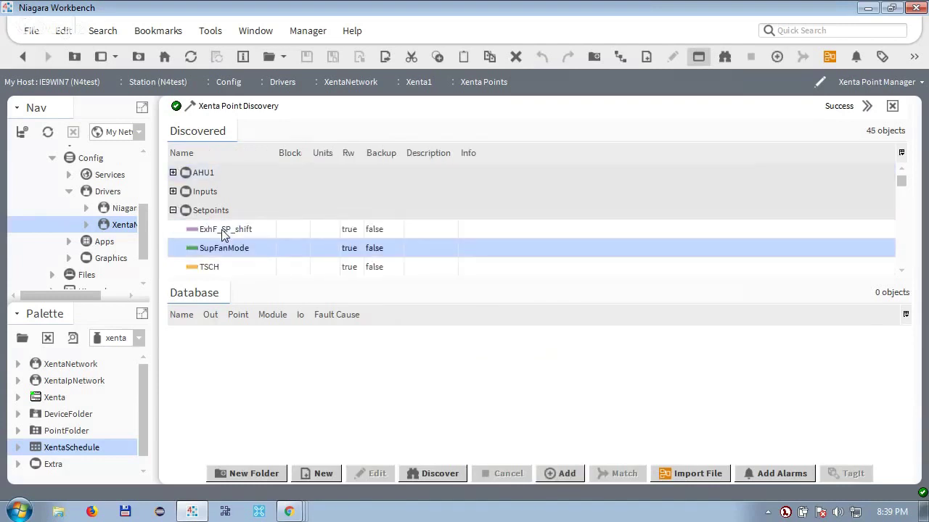
key("Up")
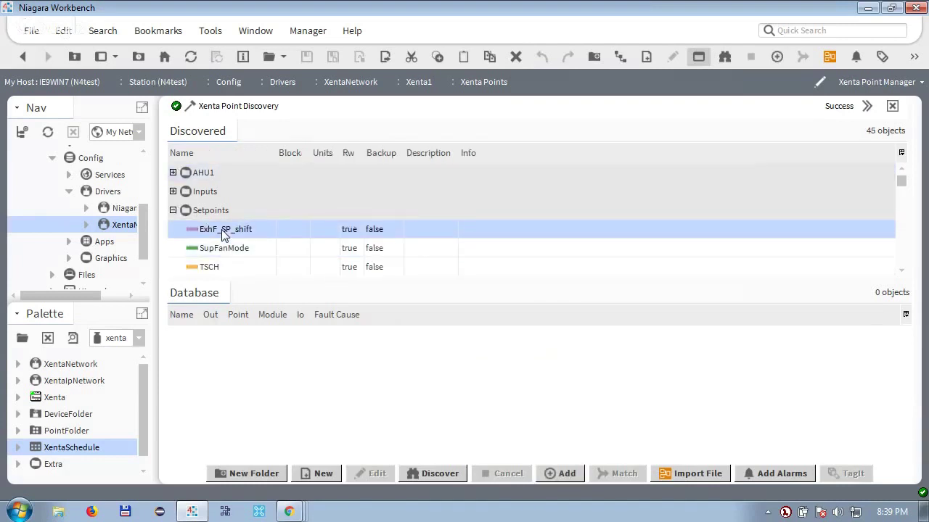
left_click(173, 192)
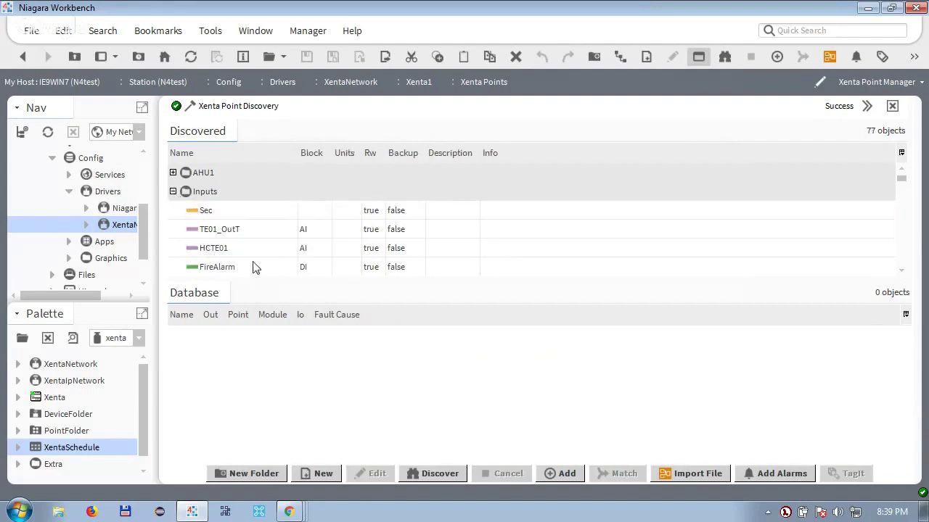
- Import the Menta file x401.MTA from the Downloads folder into the point discovery
left_click(684, 474)
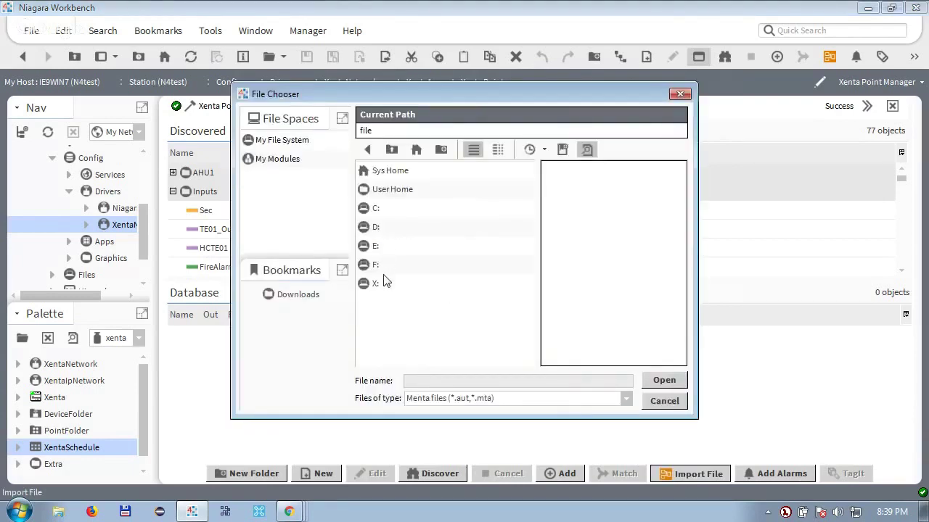
left_click(305, 301)
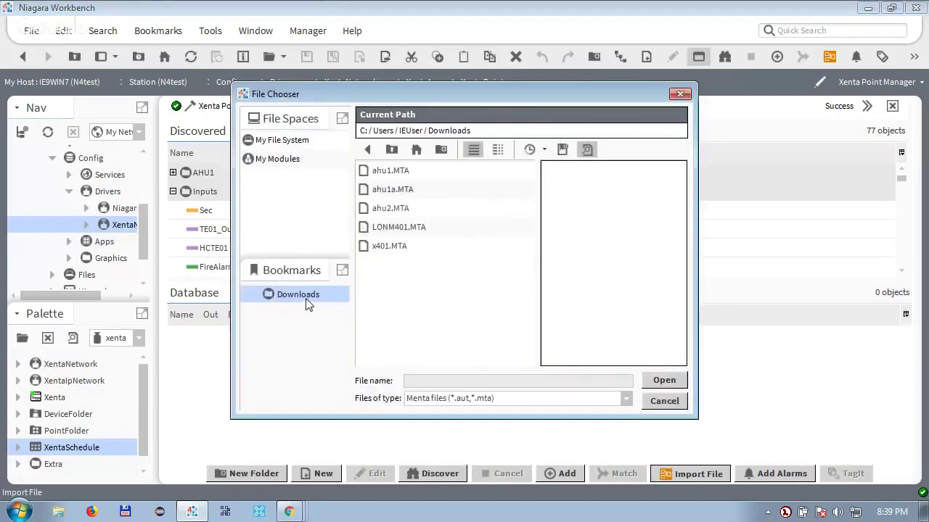
left_click(398, 247)
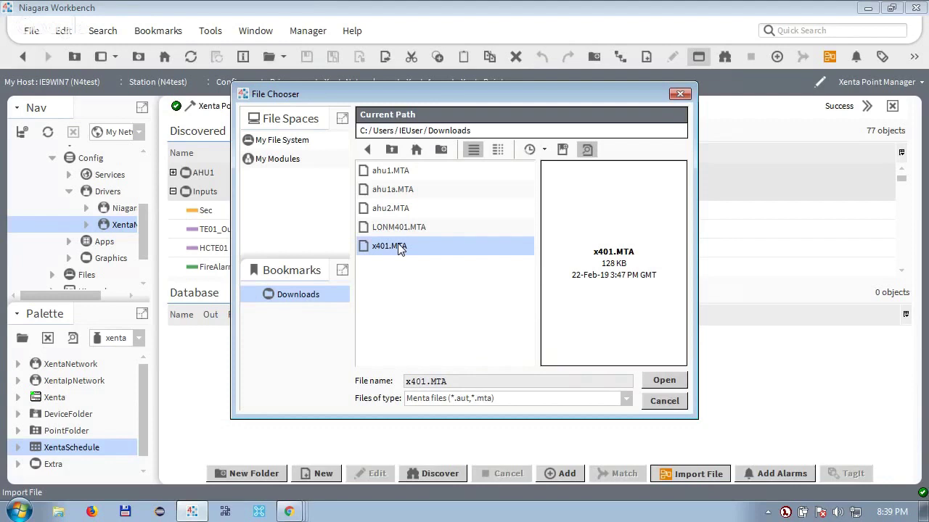
double_click(398, 248)
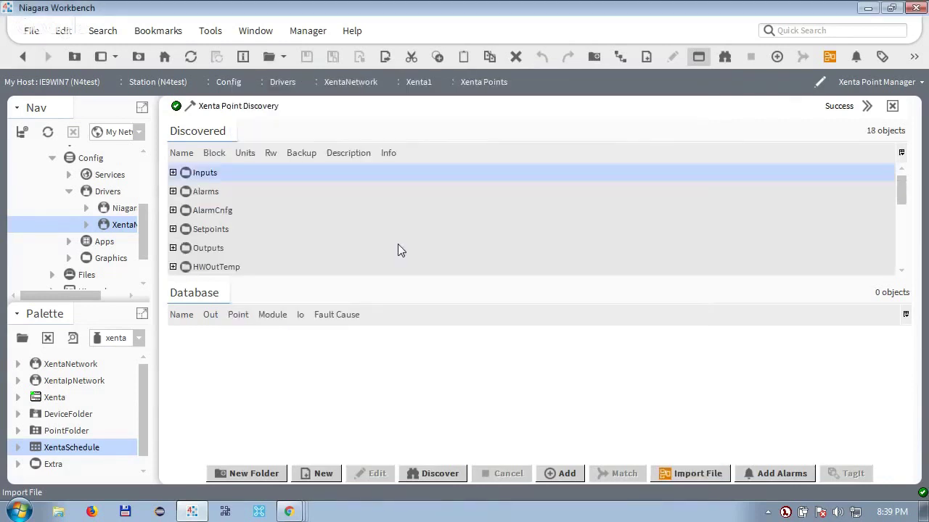
- Bring the imported Setpoints points from Reset through TSCH into the Add dialog for the Xenta1 database
left_click(173, 229)
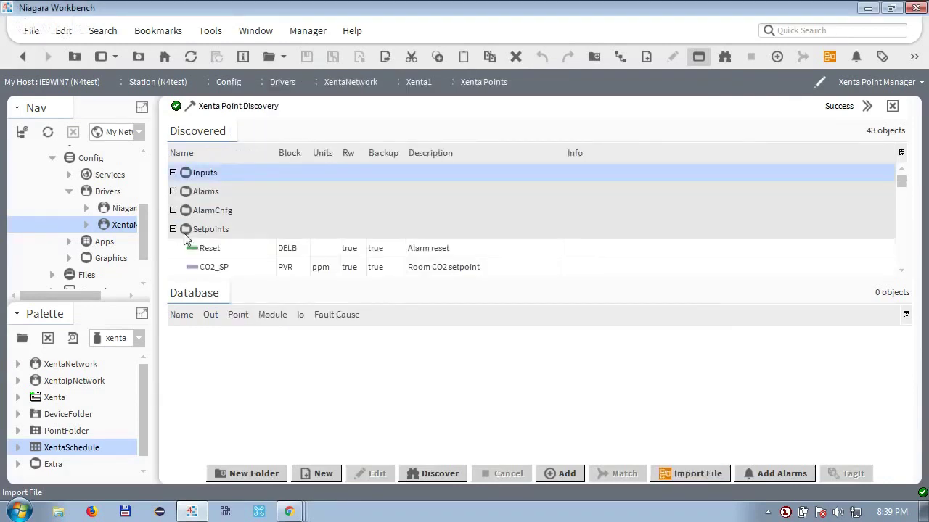
left_click(206, 251)
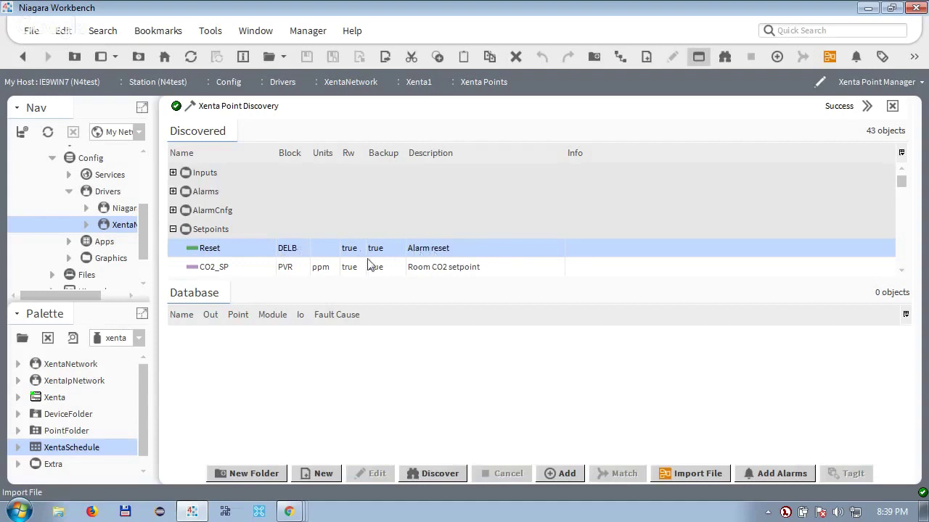
key("shift+Down")
key("shift+Down")
key("shift+Down")
key("shift+Down")
key("shift+Down")
key("shift+Down")
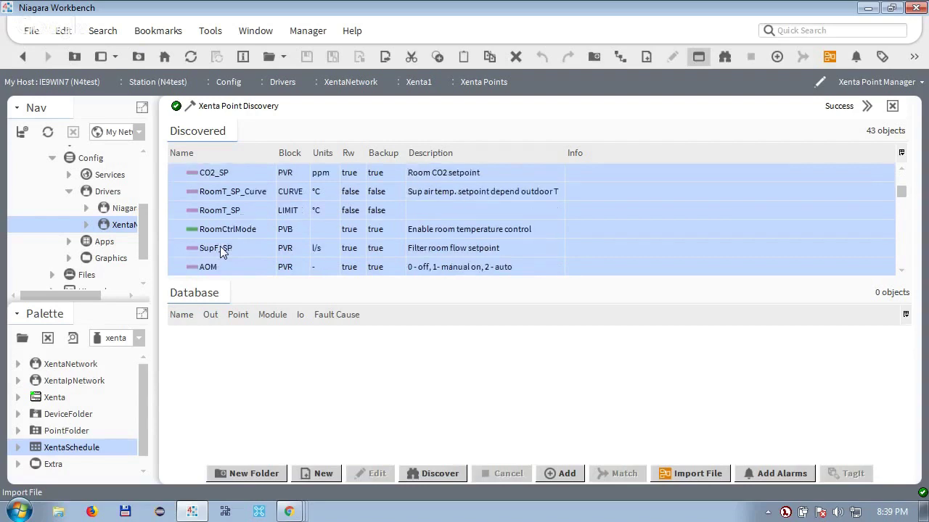
key("shift+Down")
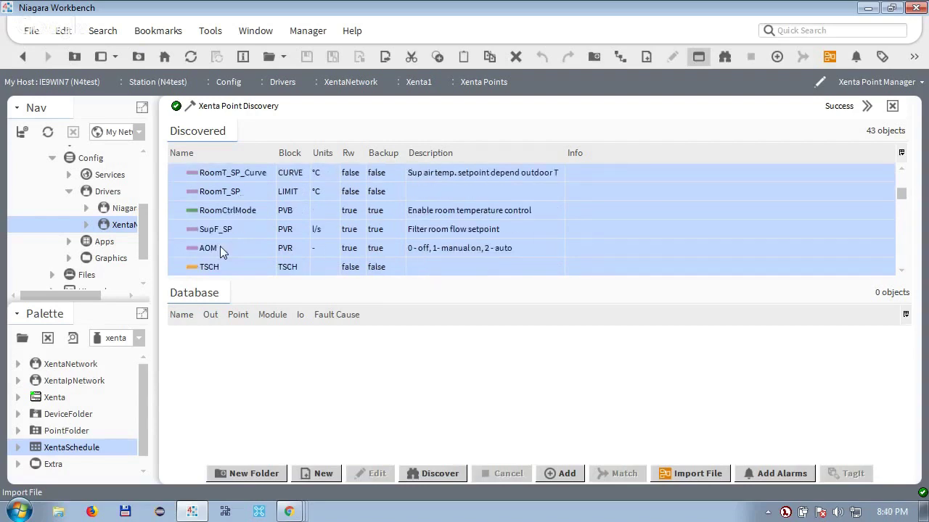
left_click_drag(219, 247, 228, 350)
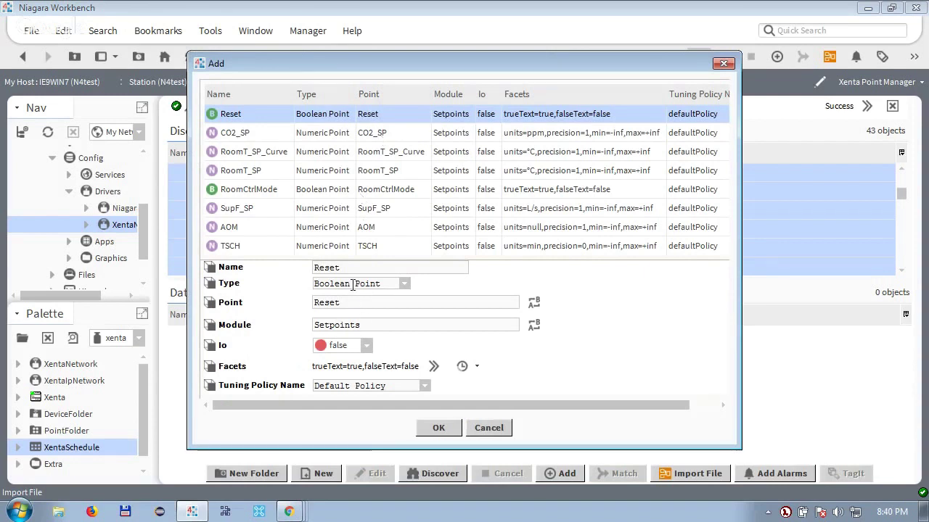
- Set the CO2_SP point's type to Numeric Writable and add the setpoint points to the database
left_click(305, 135)
left_click(403, 284)
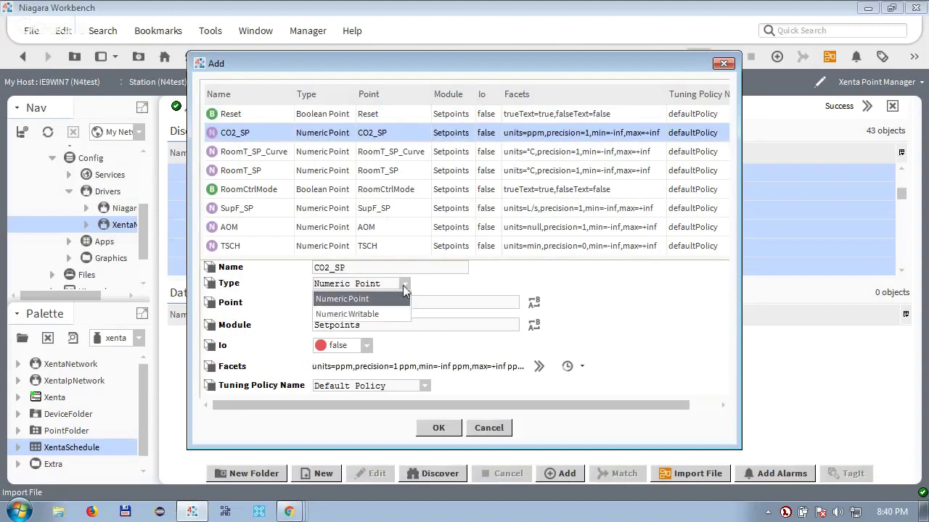
left_click(350, 312)
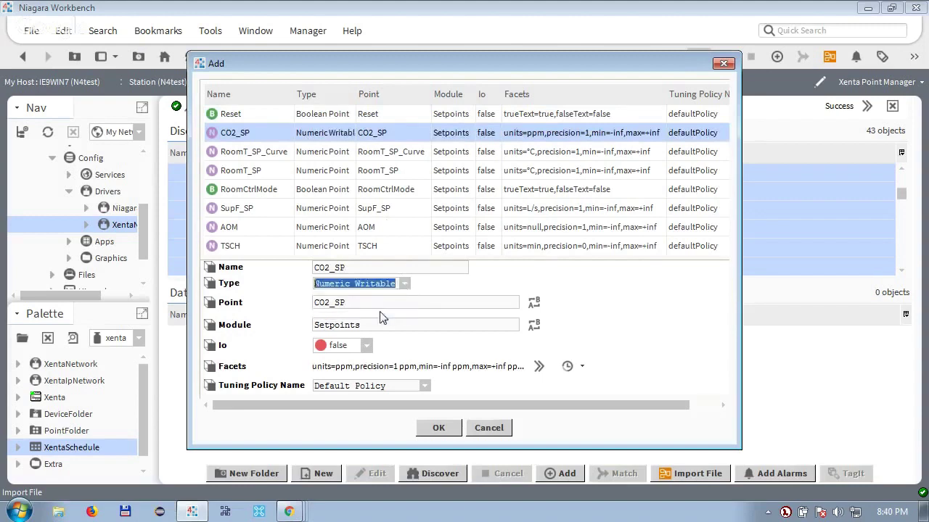
left_click(438, 428)
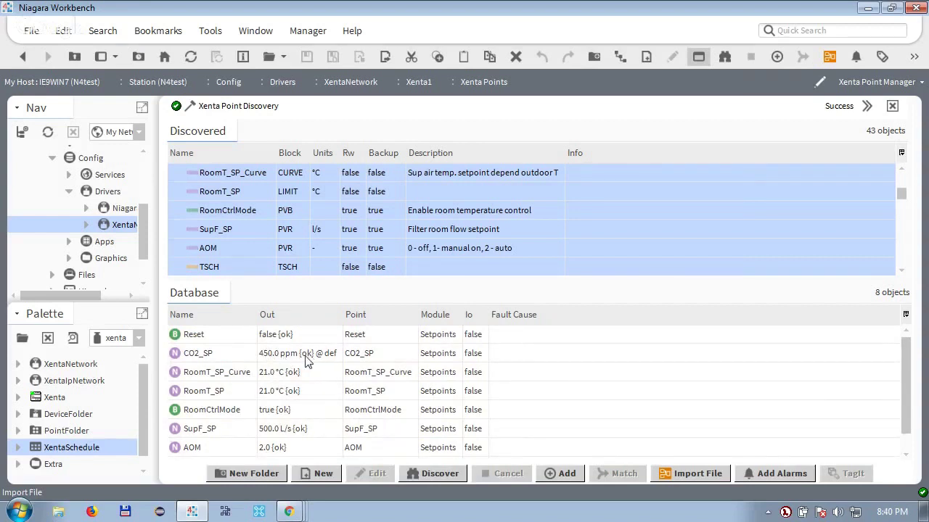
- Apply an emergency override of 500 ppm to the CO2_SP point
left_click(293, 357)
right_click(288, 356)
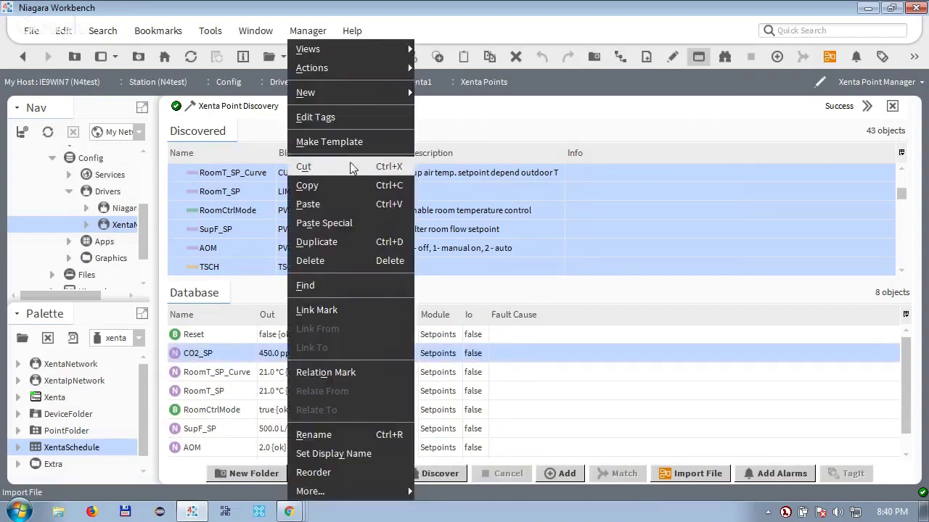
mouse_move(359, 69)
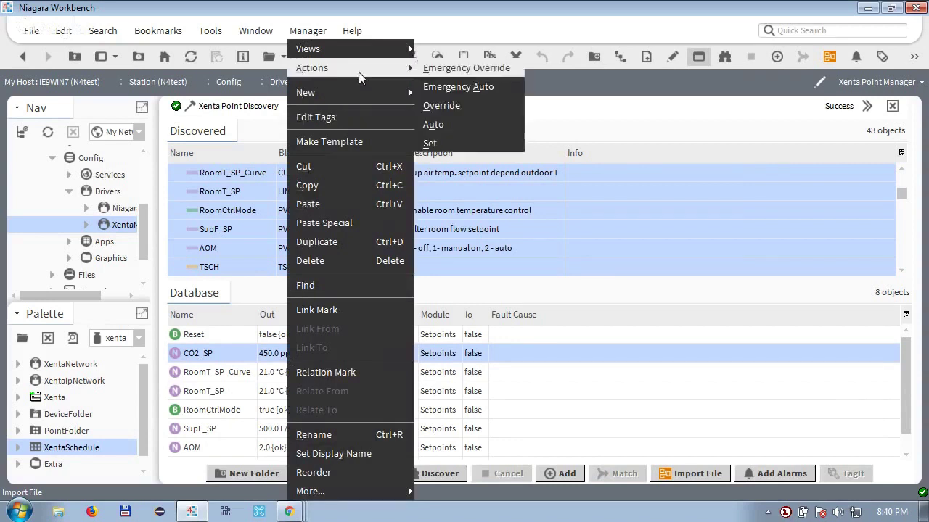
left_click(435, 69)
type("500")
key("Return")
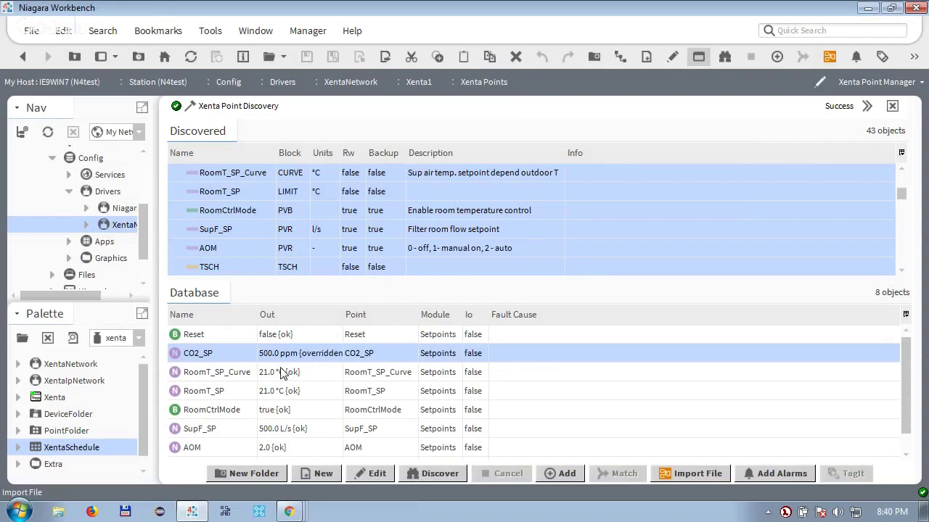
- Open the Xenta1 device's points from XentaNetwork and add its alarms from the imported Menta file
double_click(122, 226)
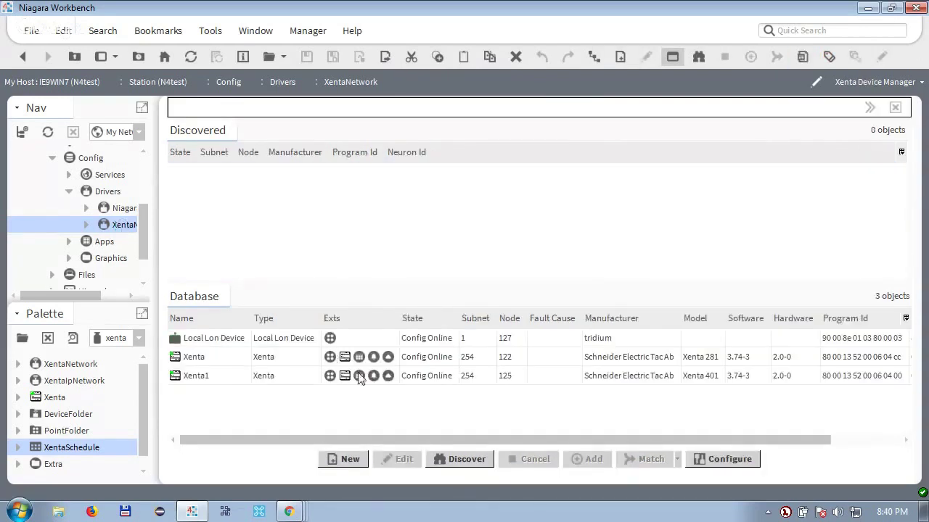
left_click(373, 380)
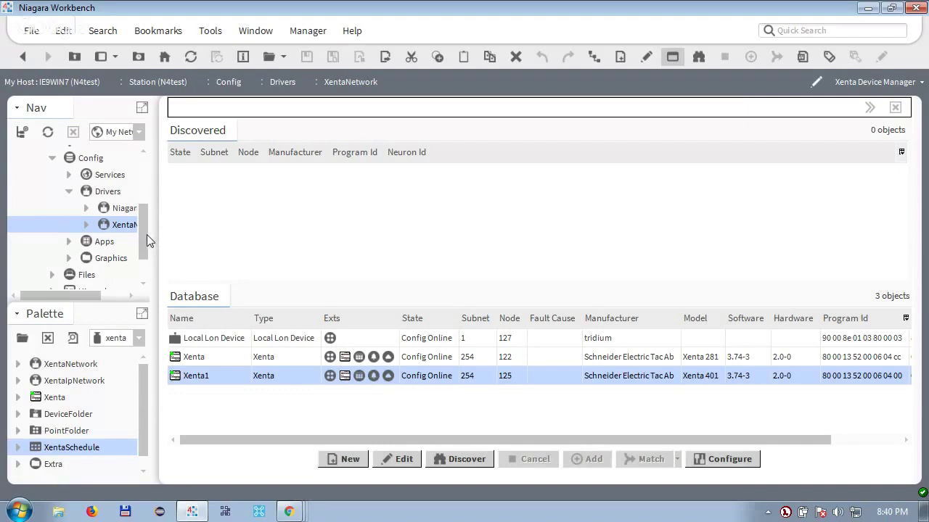
left_click_drag(145, 231, 145, 222)
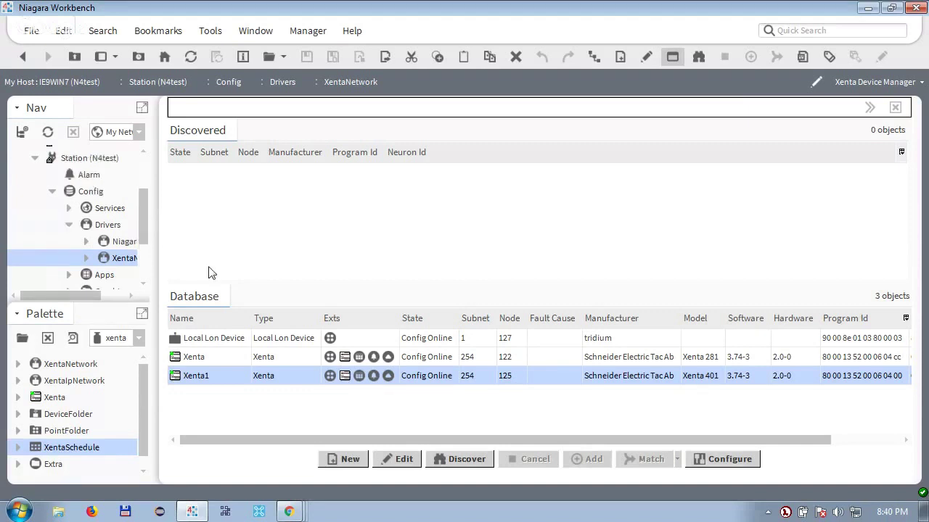
left_click(345, 378)
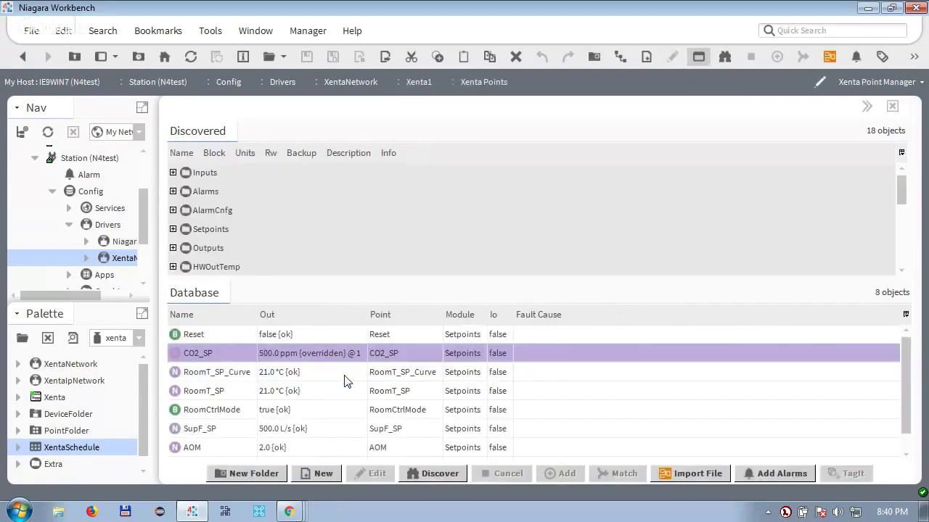
left_click(763, 474)
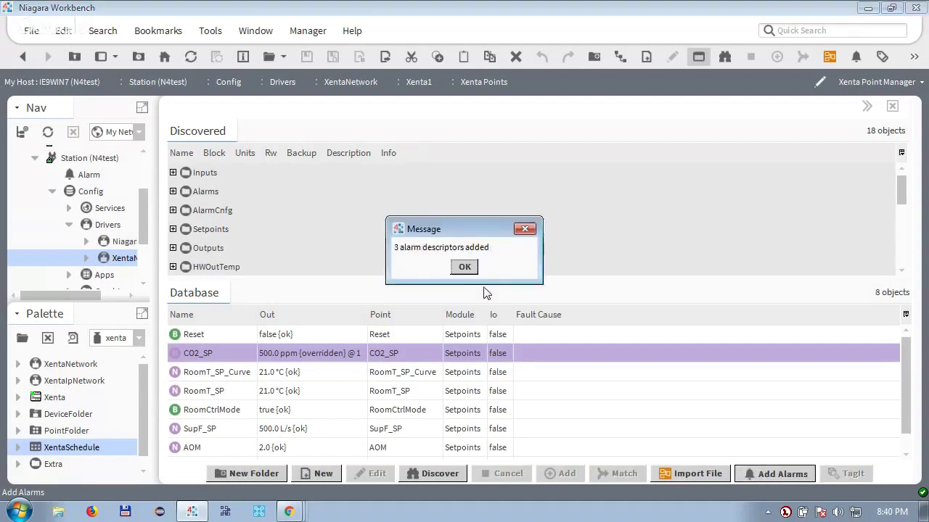
left_click(465, 267)
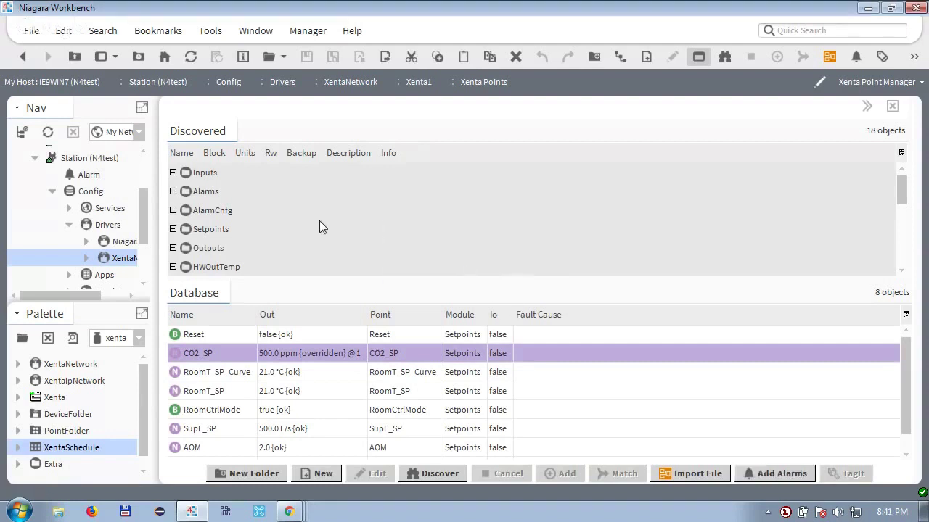
- Add the discovered test point from the AHU1 folder to the Xenta1 database as a Boolean Writable
left_click(209, 178)
key("Down")
key("Down")
key("Down")
key("Down")
key("Down")
key("Down")
key("Down")
key("Down")
key("Down")
key("Down")
key("Down")
key("Down")
key("Down")
key("Down")
key("Down")
key("Down")
key("Down")
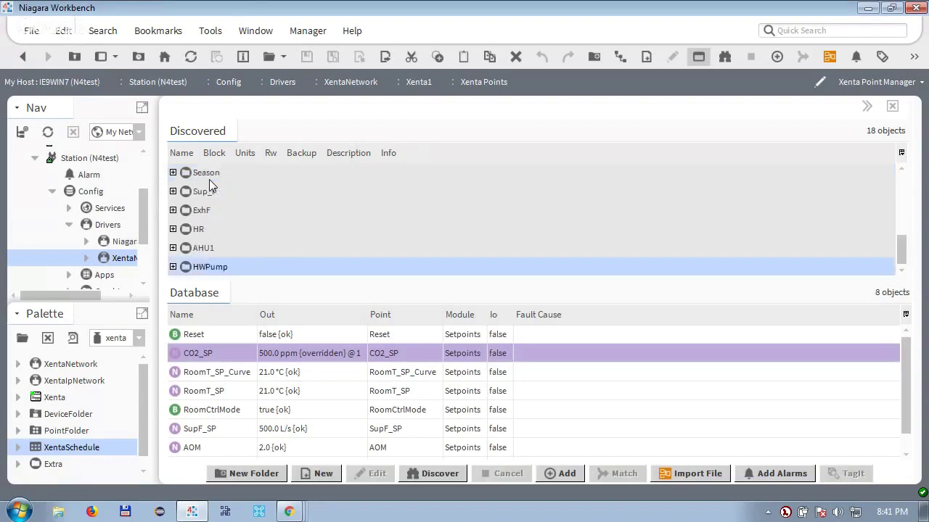
left_click(172, 248)
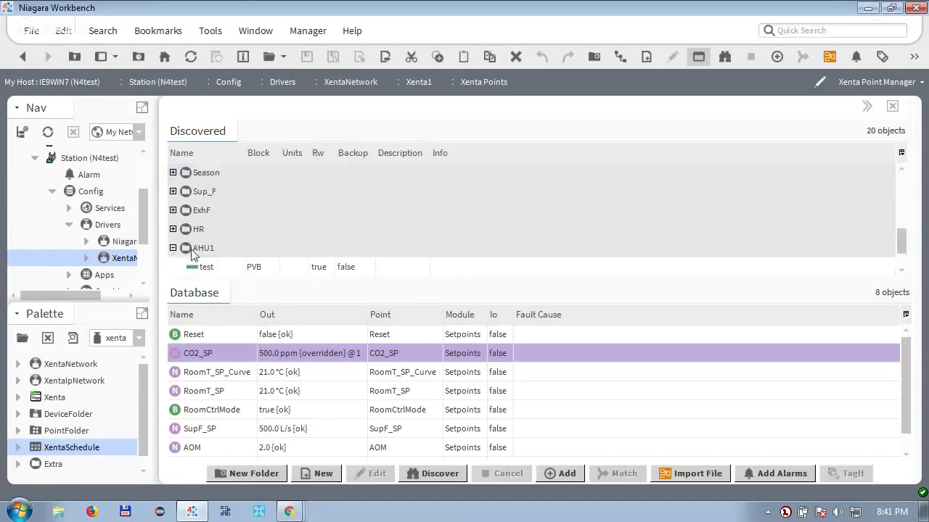
left_click(210, 269)
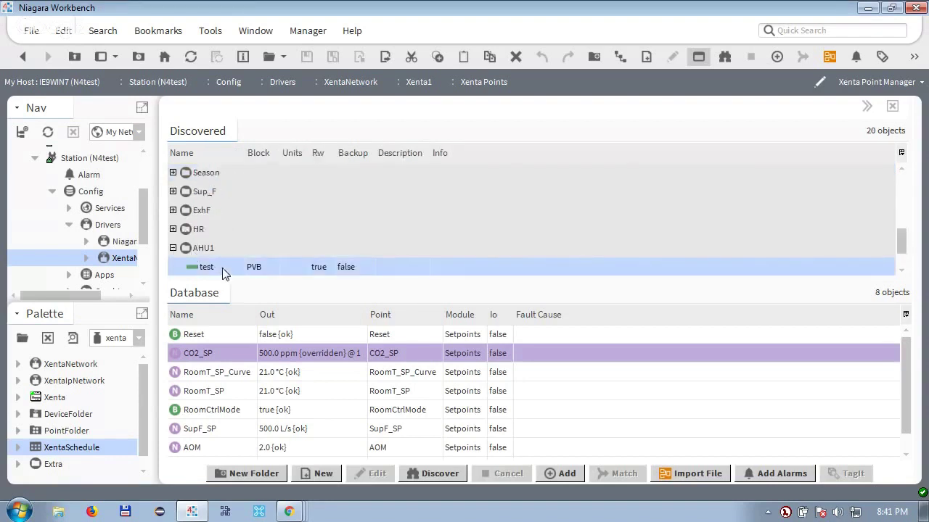
double_click(222, 272)
left_click(461, 218)
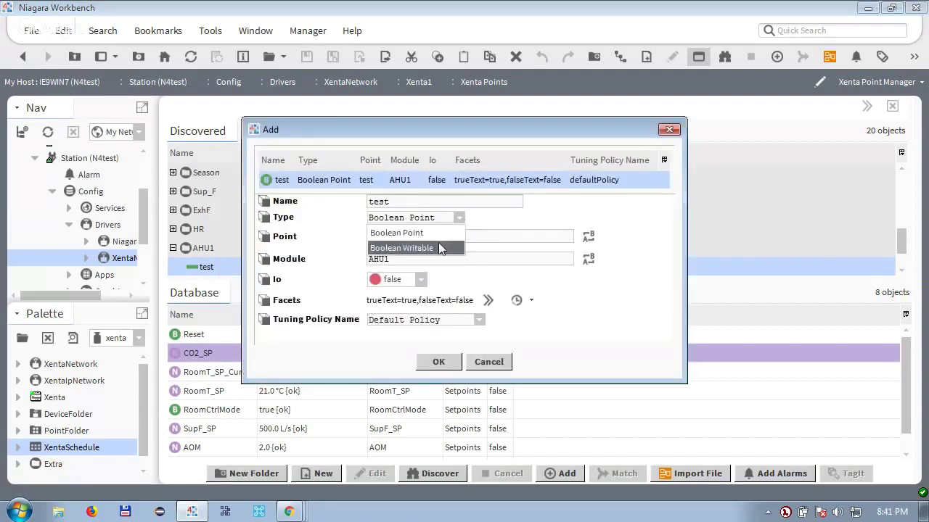
left_click(441, 247)
left_click(438, 362)
left_click(293, 427)
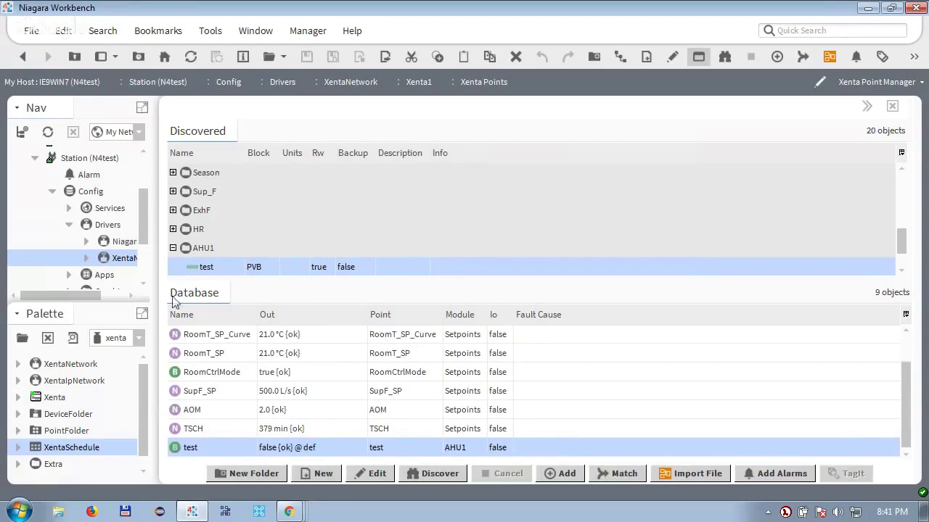
- Open the alarm console of the station AlarmService's ConsoleRecipient
scroll(145, 228, "up", 2)
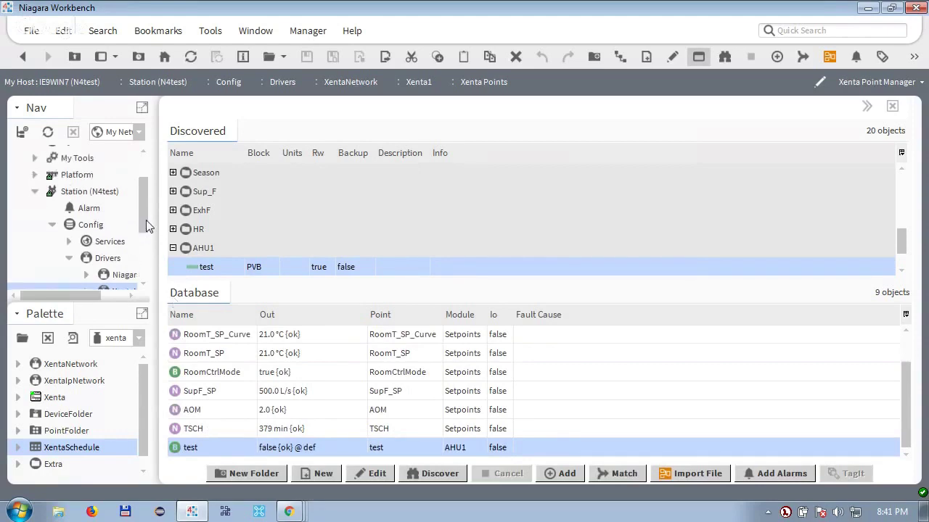
left_click(69, 241)
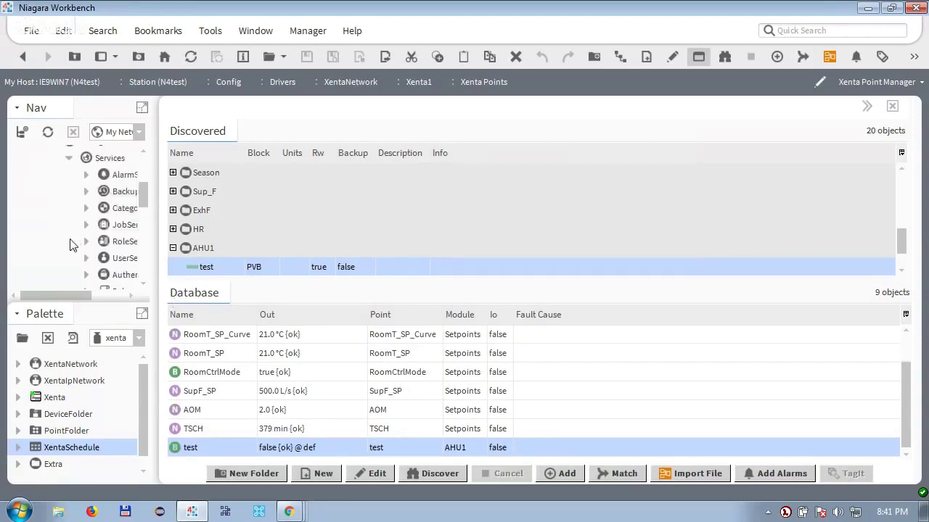
double_click(119, 175)
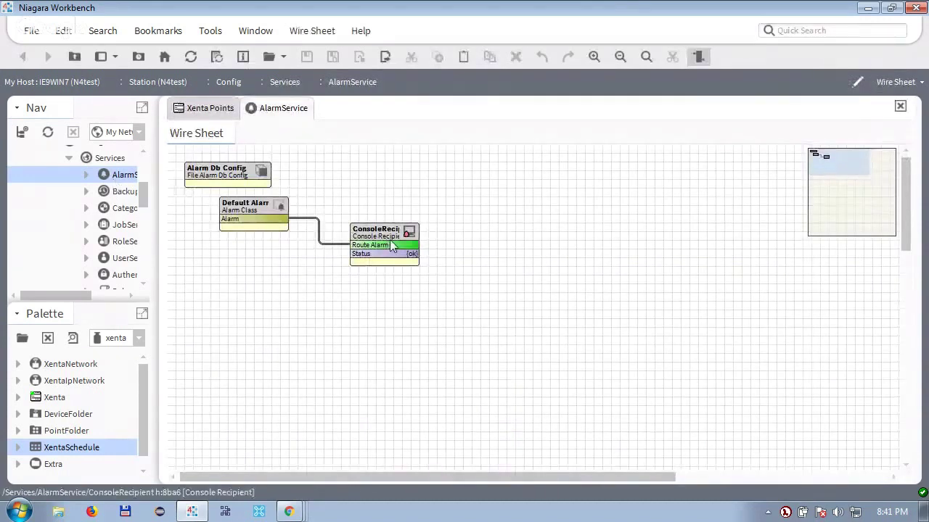
double_click(392, 247)
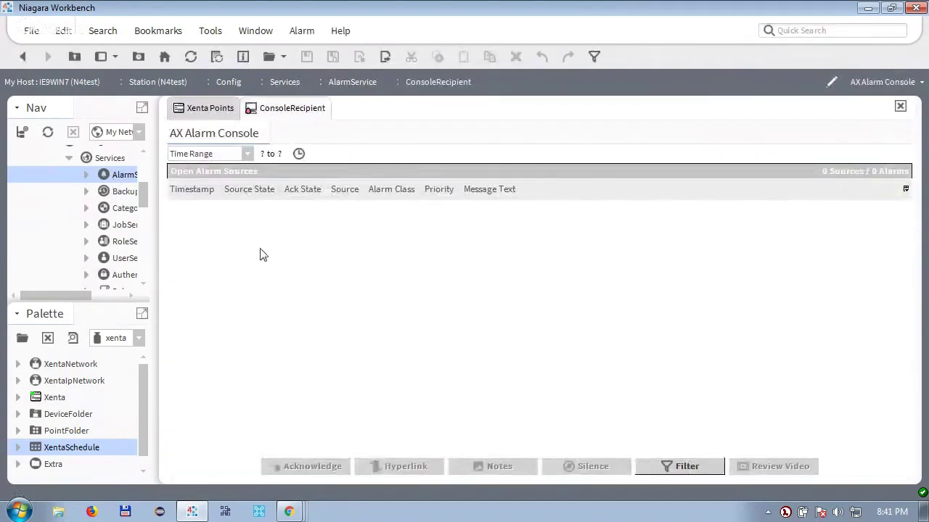
- Apply an Emergency Active override to the test point and check the alarm console for its alarm
left_click(190, 106)
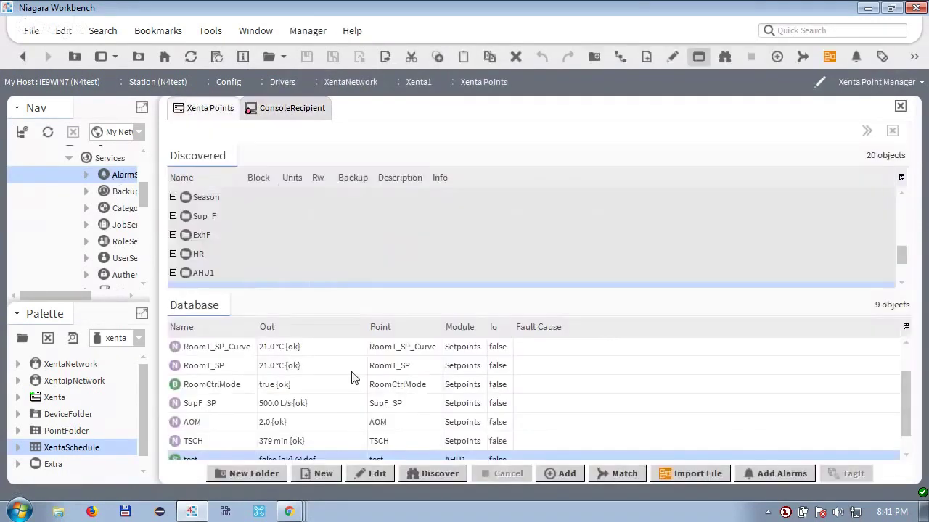
scroll(899, 392, "down", 1)
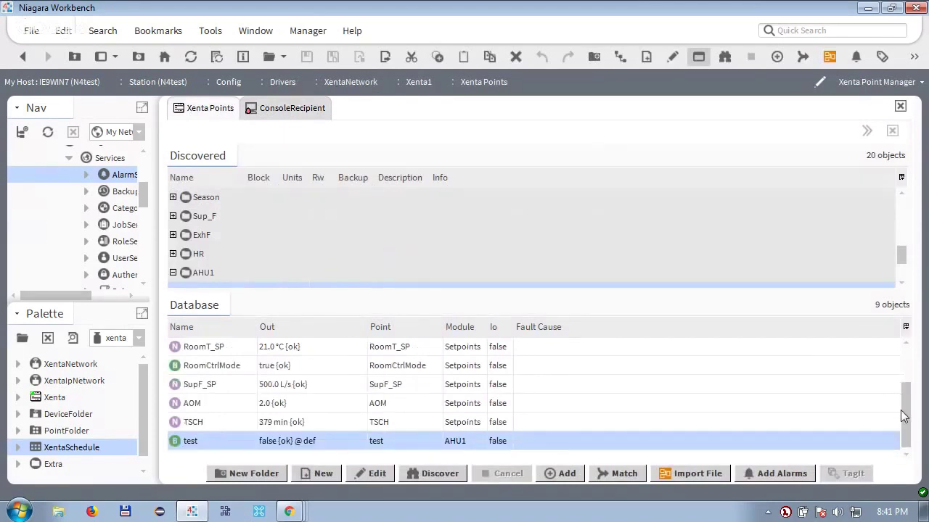
right_click(293, 448)
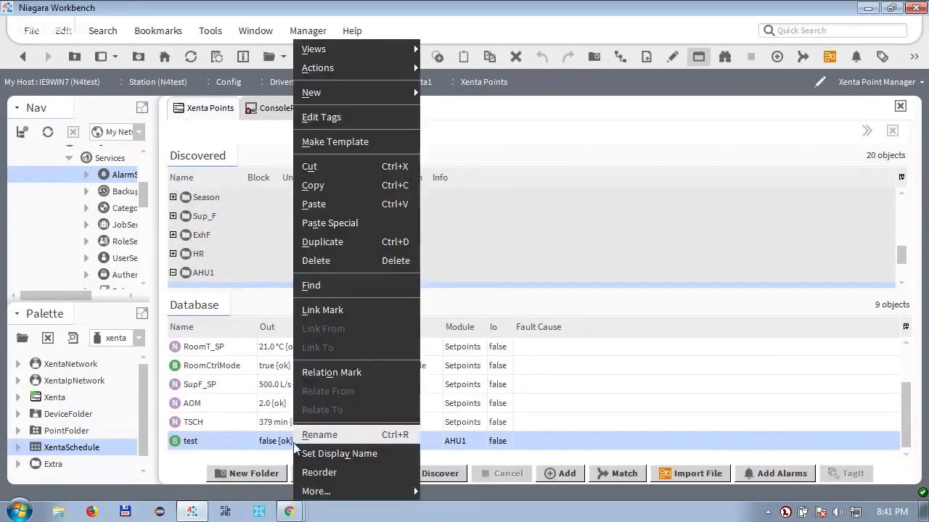
mouse_move(380, 68)
left_click(447, 68)
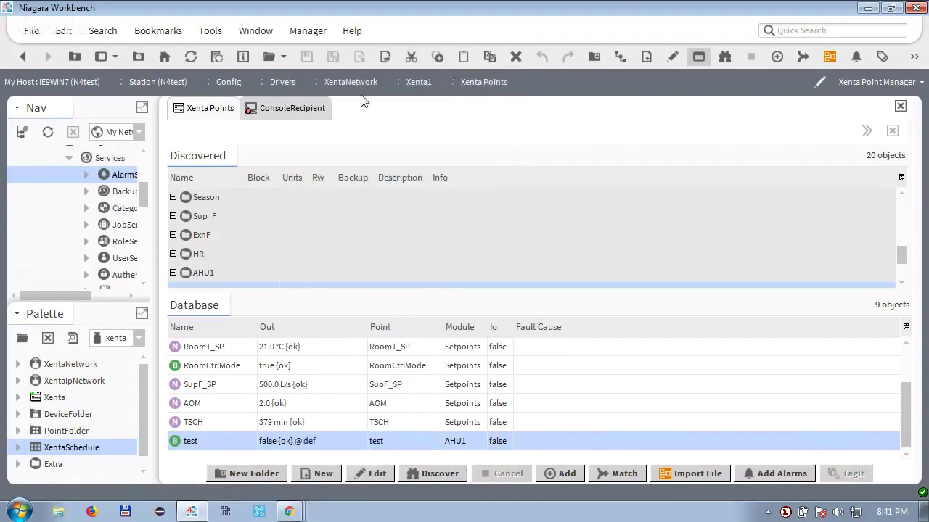
left_click(305, 108)
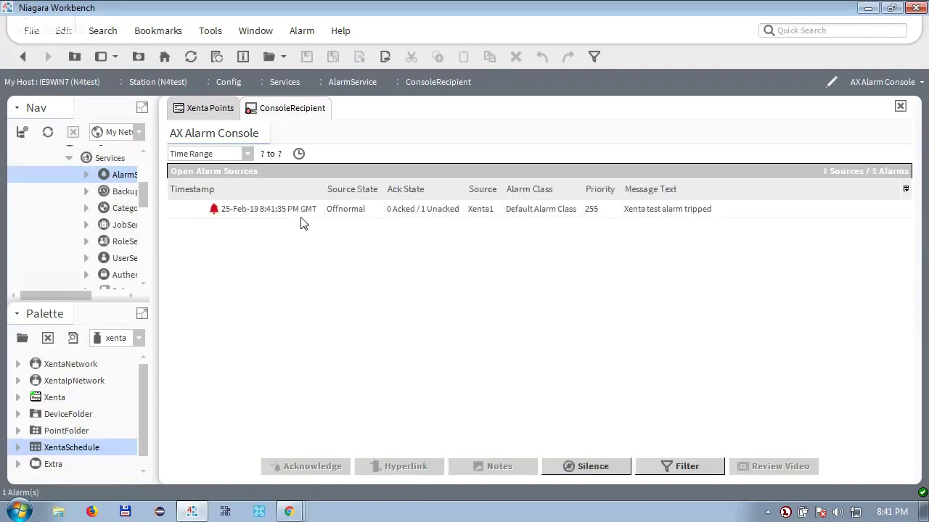
left_click(302, 218)
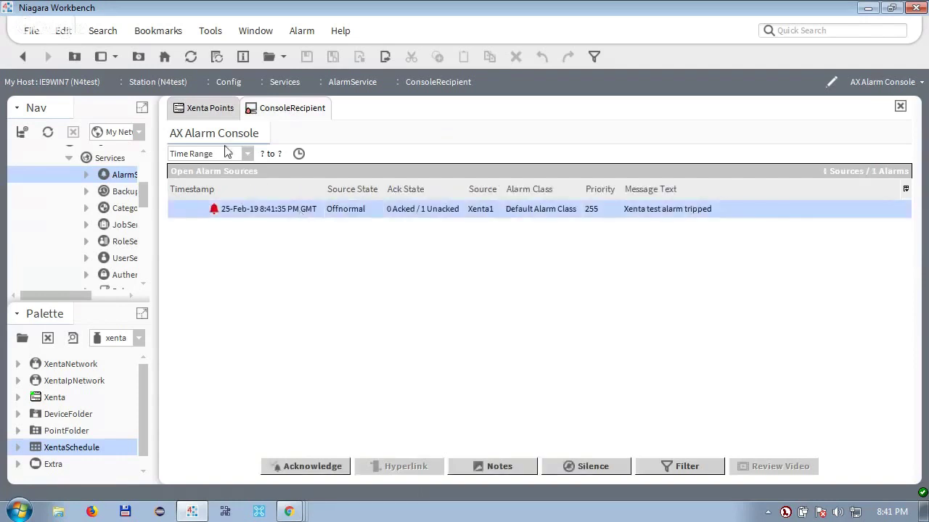
- Apply an Emergency Inactive override to the test point and check its alarm's state in the alarm console
left_click(209, 110)
right_click(318, 443)
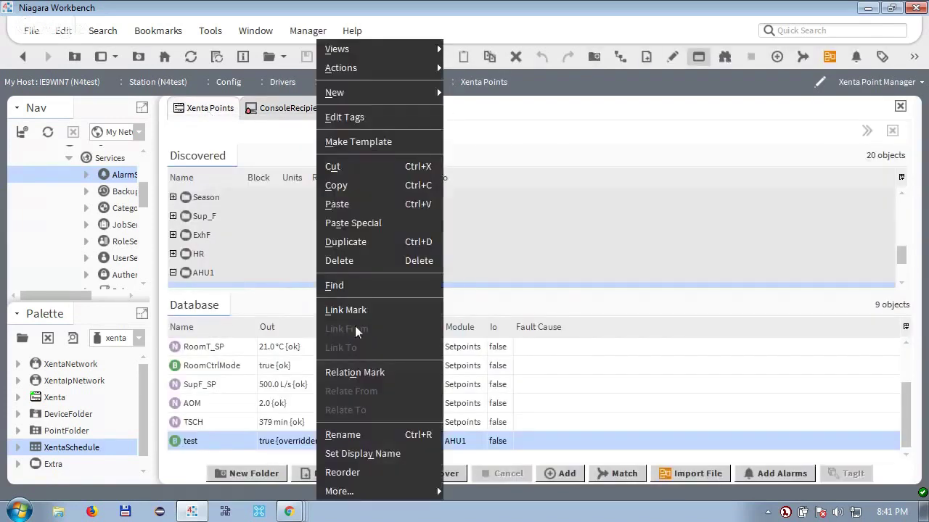
mouse_move(426, 72)
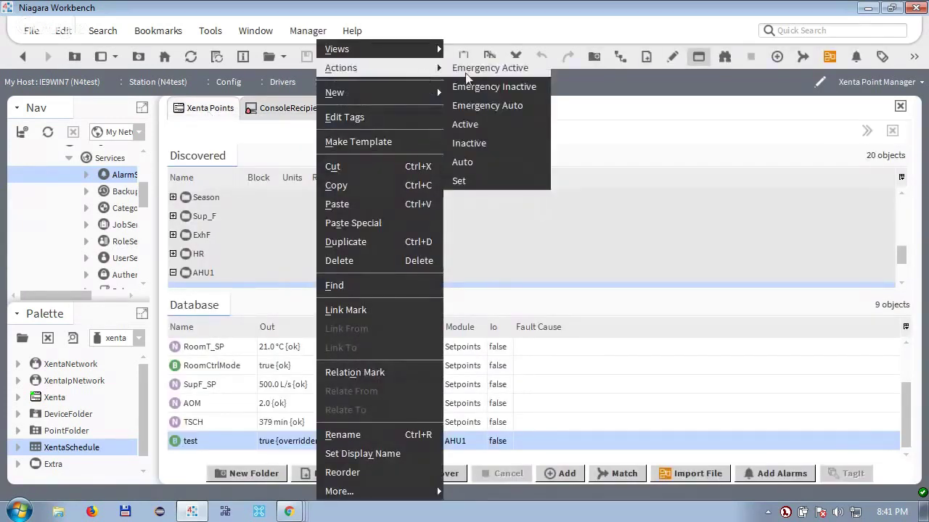
left_click(485, 91)
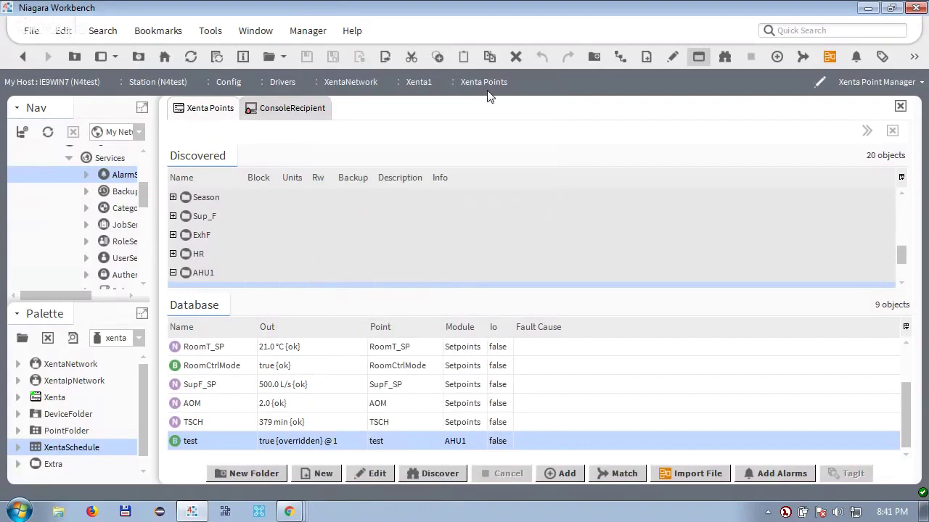
left_click(291, 108)
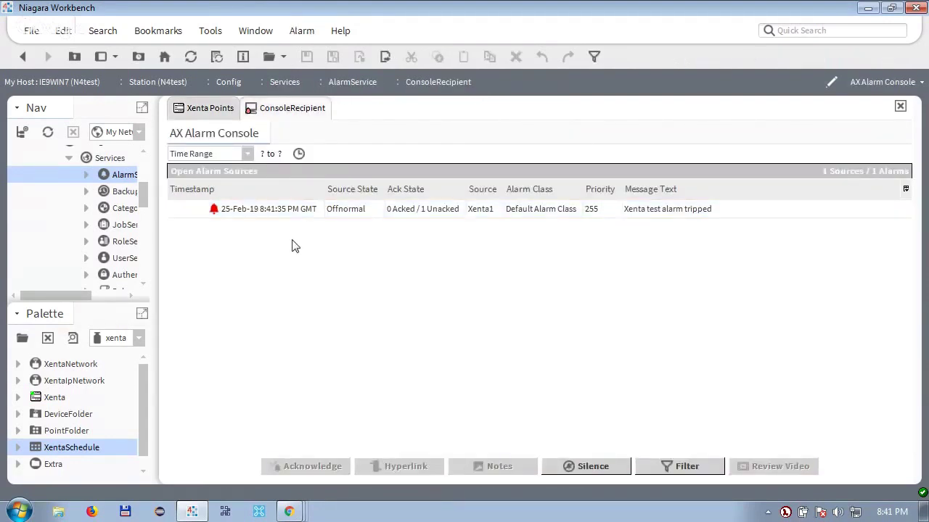
left_click(292, 218)
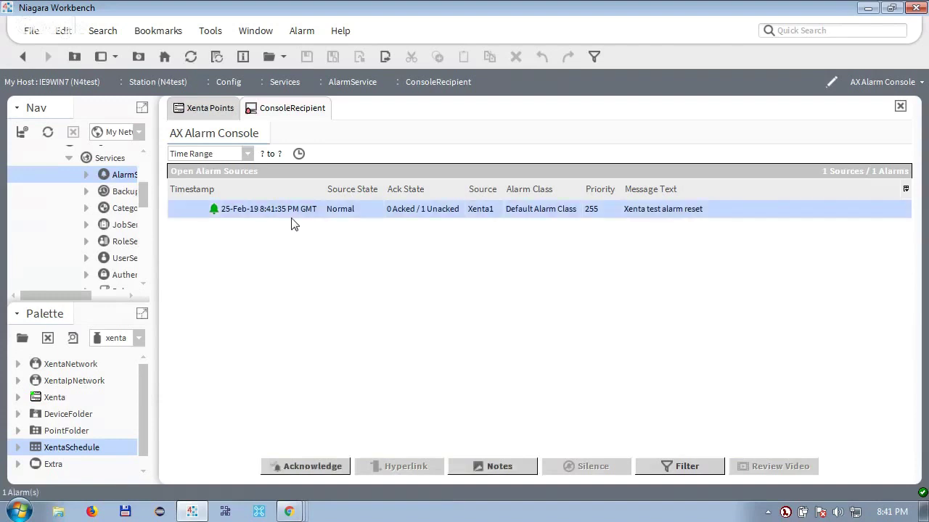
- Open the XentaNetwork device manager and select the Xenta1 device
left_click_drag(139, 180, 151, 249)
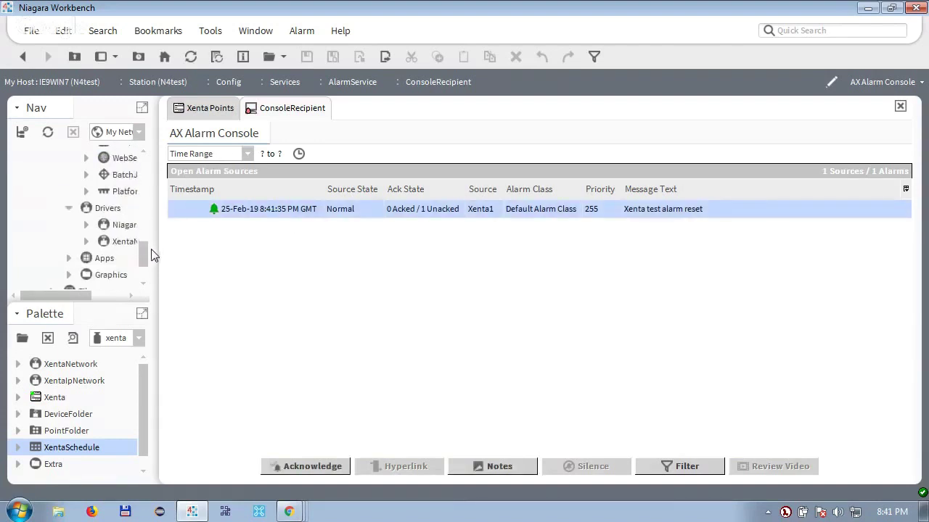
left_click(117, 243)
double_click(117, 243)
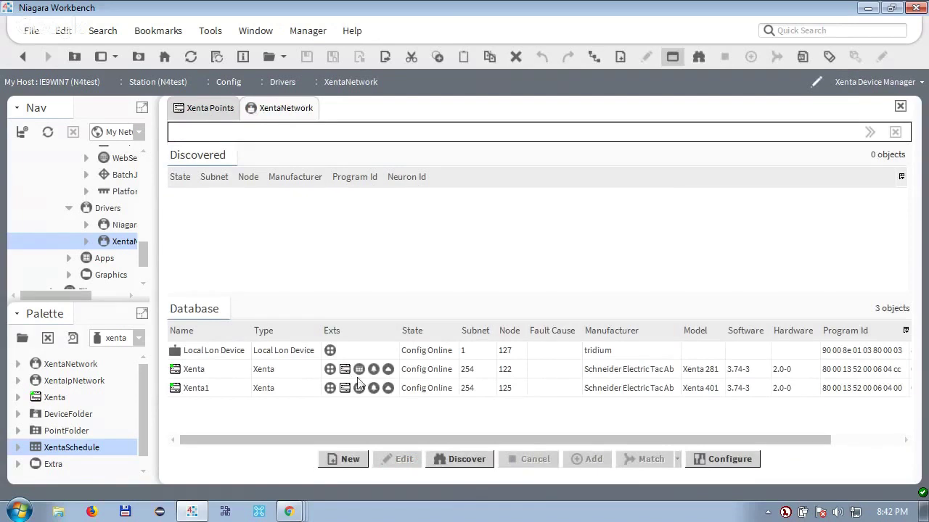
left_click(358, 392)
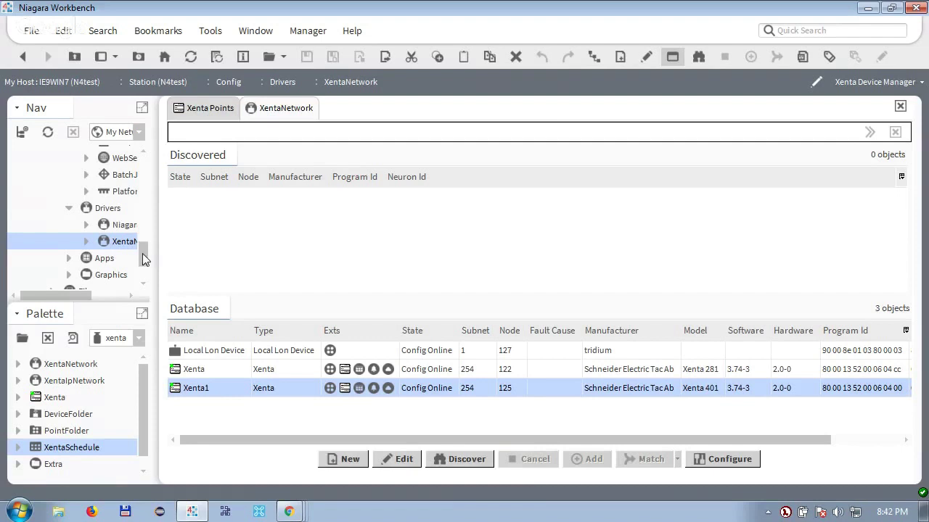
- Create a new folder named Schedules under the station's Config
left_click_drag(142, 260, 139, 186)
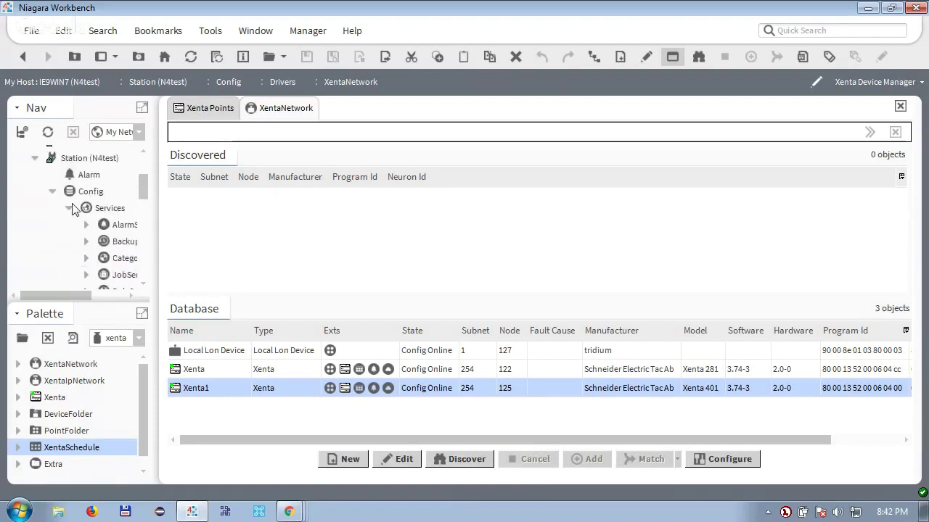
left_click(70, 208)
scroll(145, 213, "down", 2)
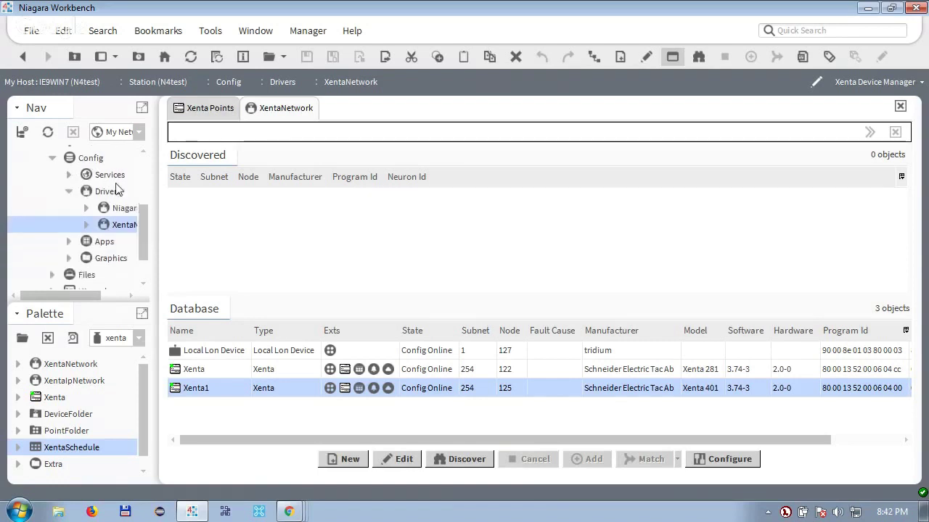
right_click(93, 160)
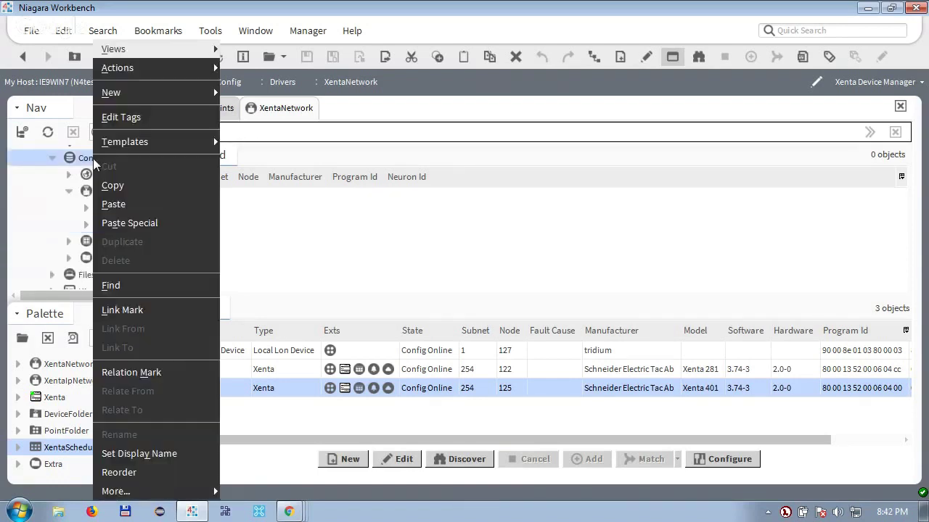
mouse_move(155, 73)
mouse_move(174, 92)
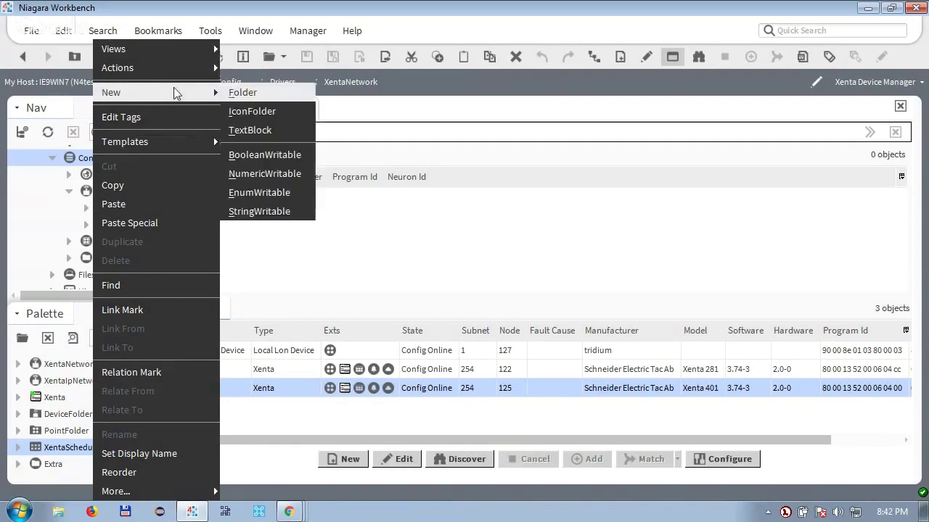
left_click(240, 93)
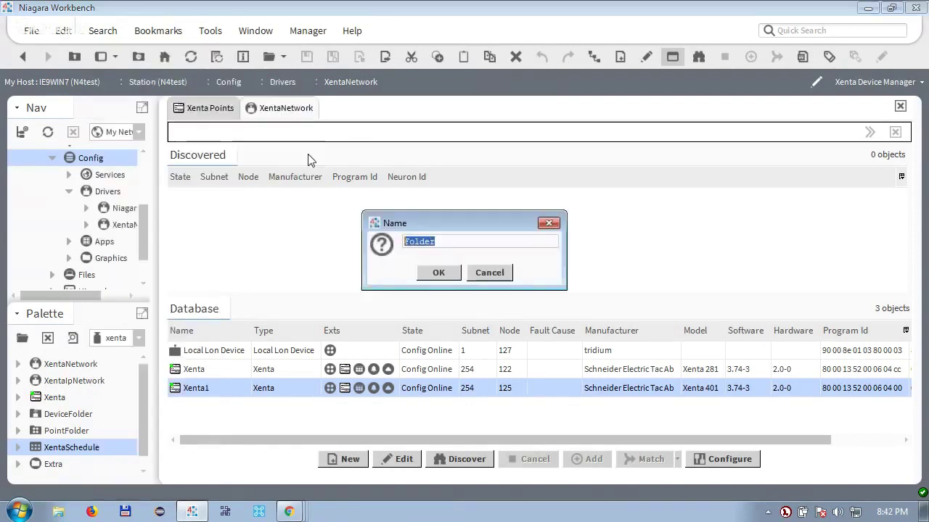
type("Schedules")
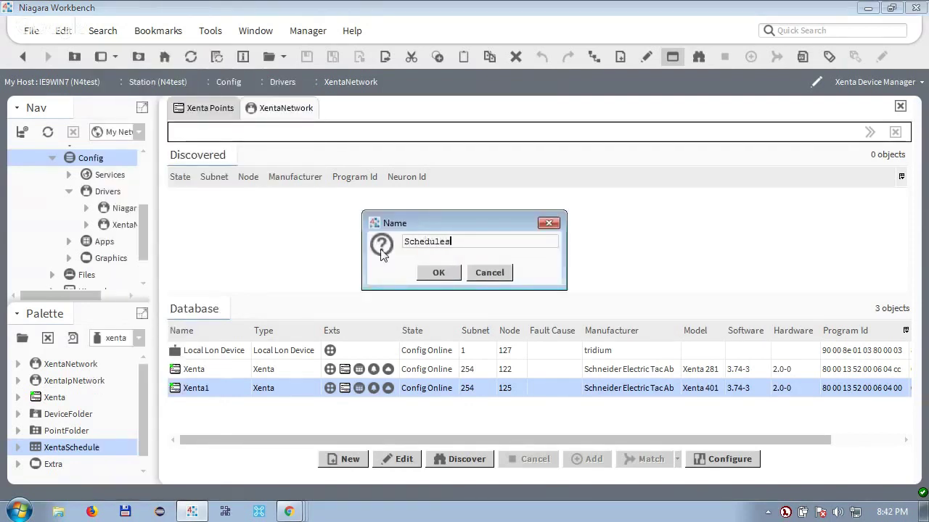
key("Return")
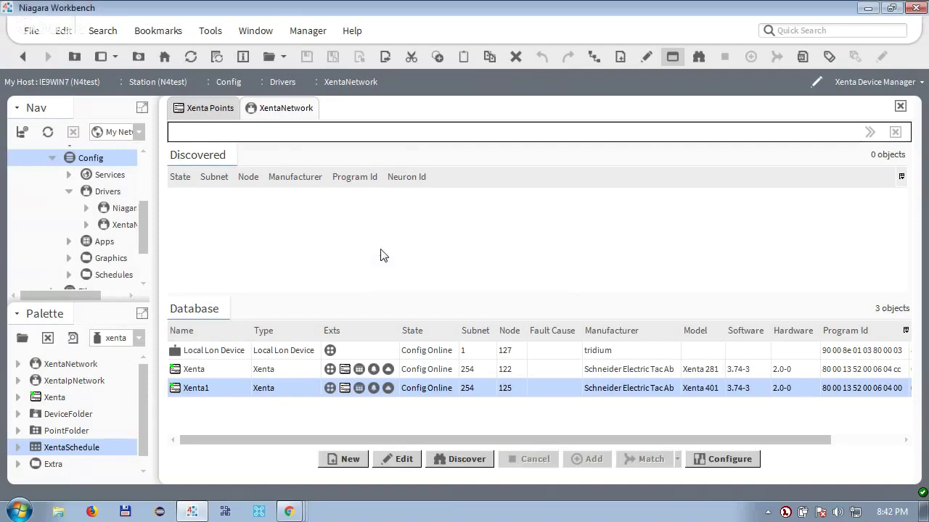
- Add a XentaSchedule component named XentaSchedule to the Schedules folder's wire sheet and open its weekly schedule
double_click(116, 277)
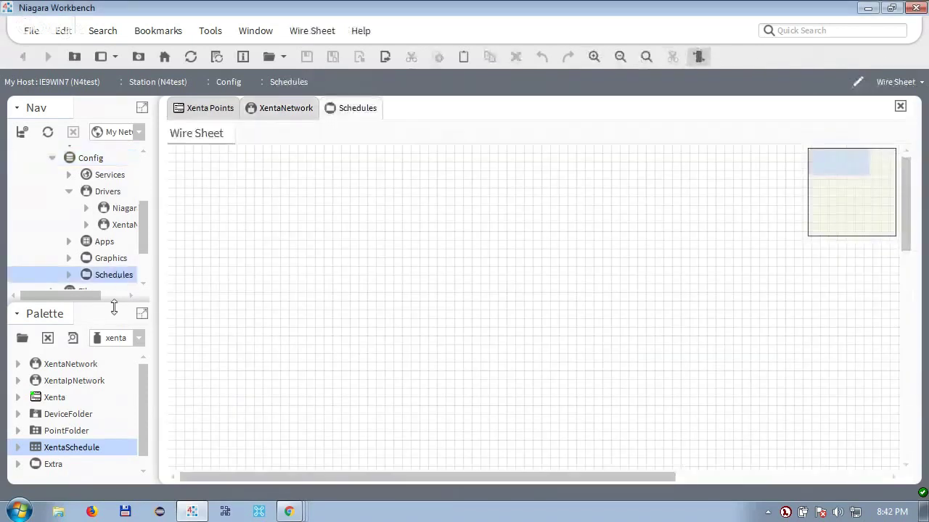
left_click_drag(80, 453, 251, 234)
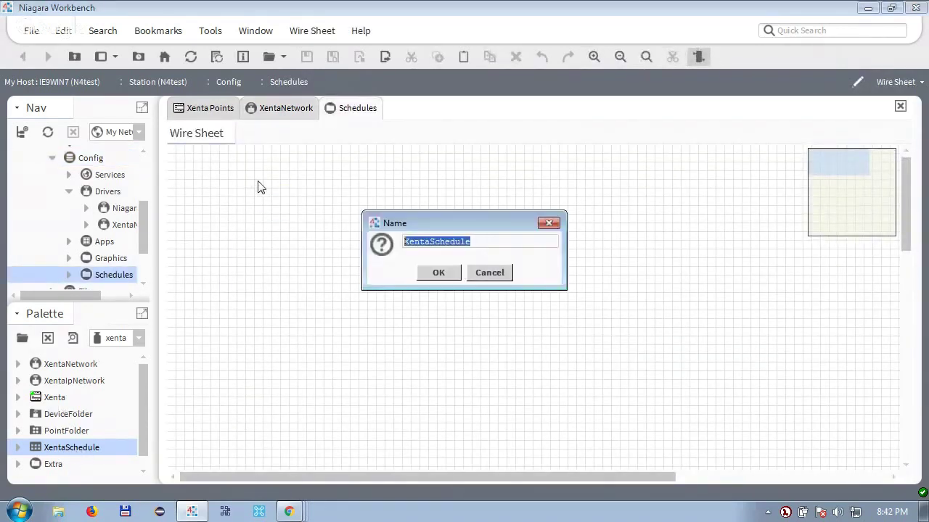
left_click(435, 272)
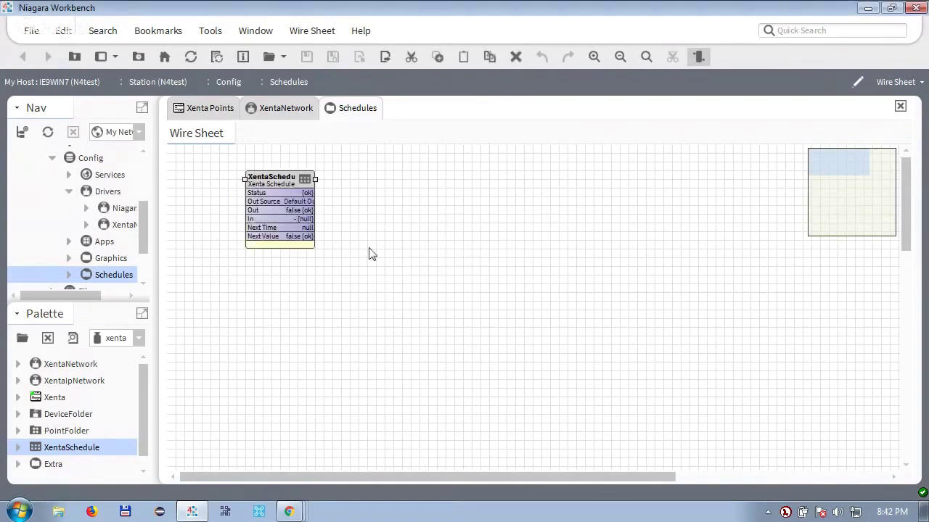
double_click(271, 184)
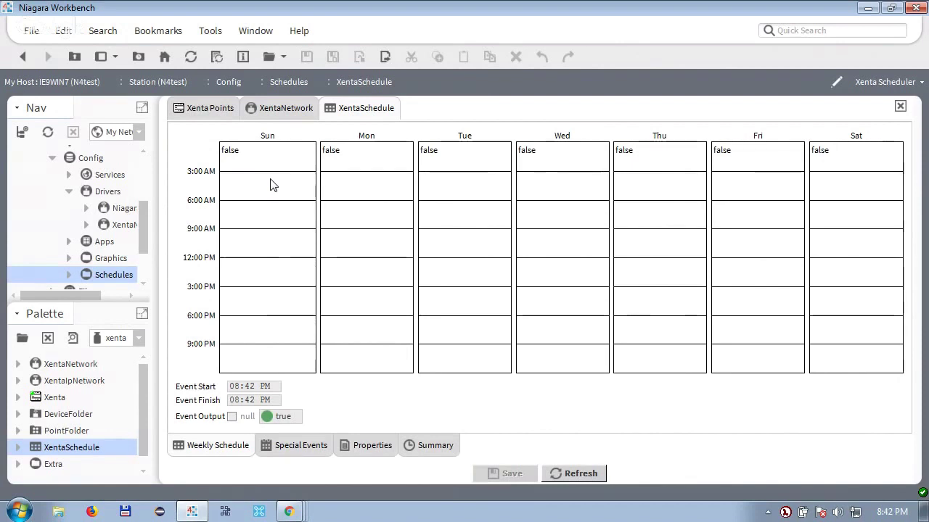
- Add Xenta1's discovered TSCH point as a schedule export with Supervisor Ord station:|slot:/Schedules/XentaSchedule
left_click(276, 107)
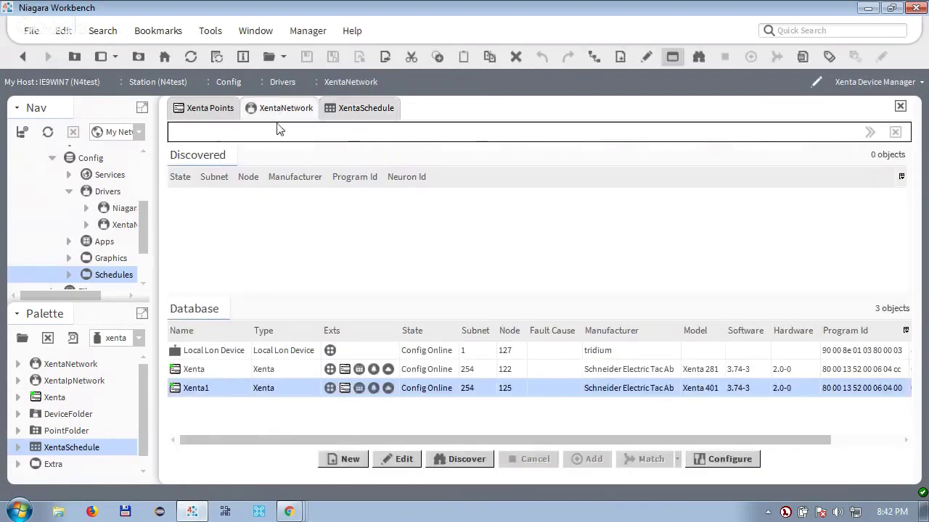
double_click(359, 388)
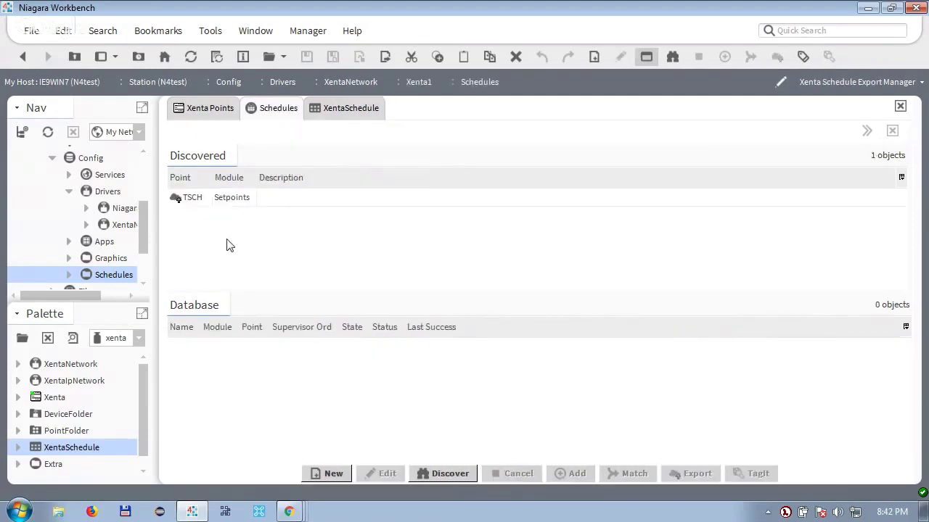
left_click(200, 203)
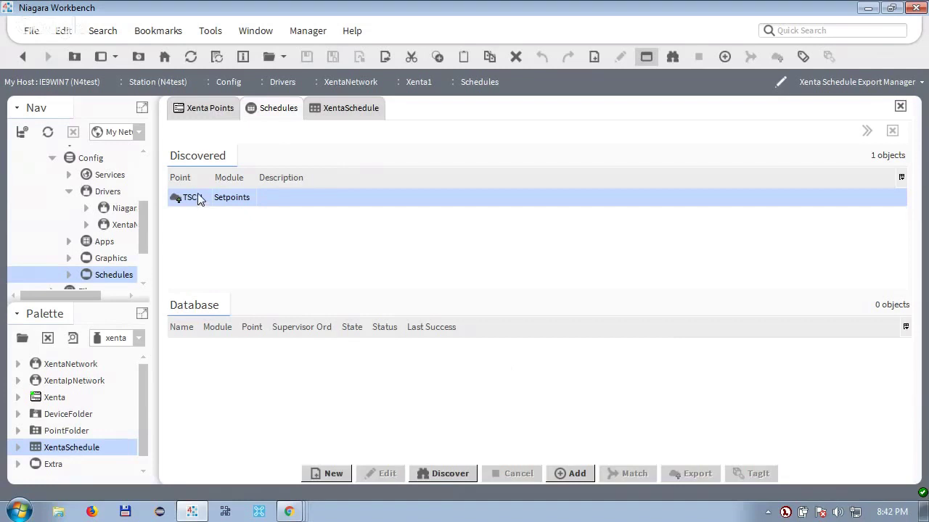
double_click(201, 199)
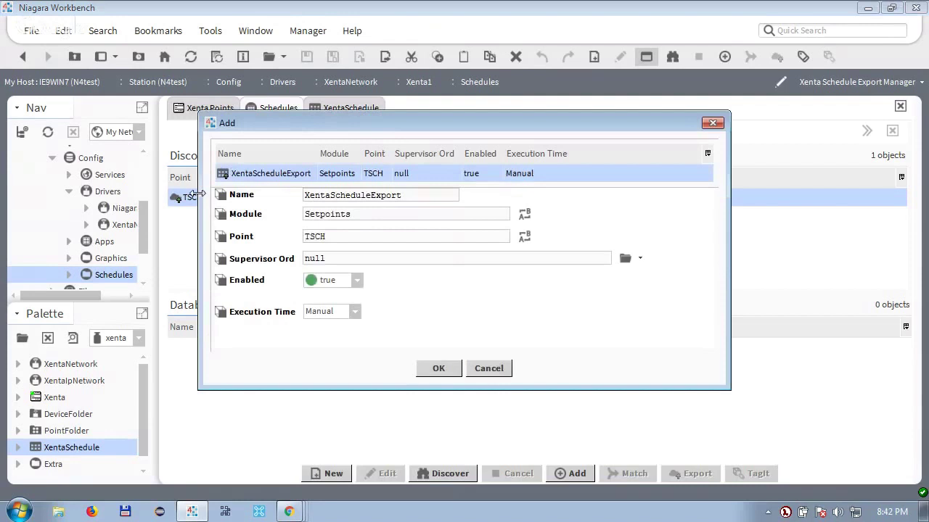
left_click(625, 260)
left_click(384, 260)
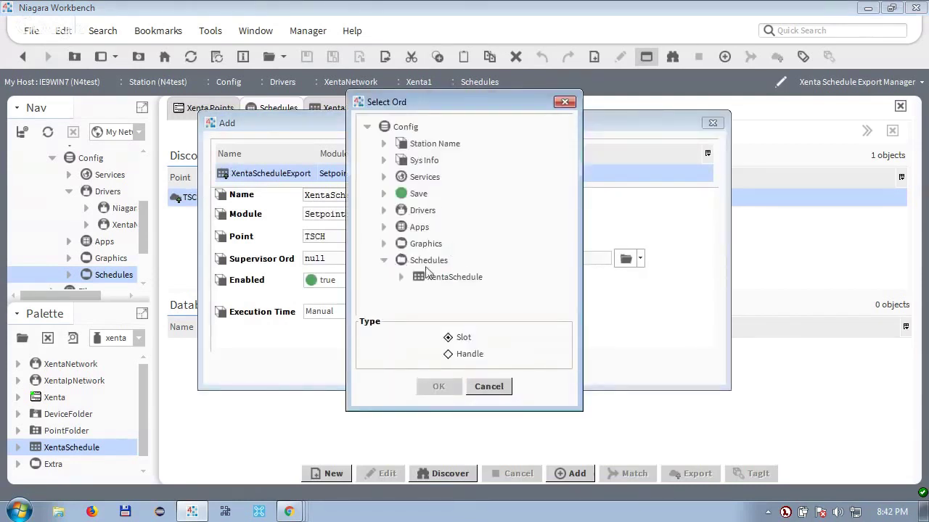
left_click(449, 280)
double_click(452, 281)
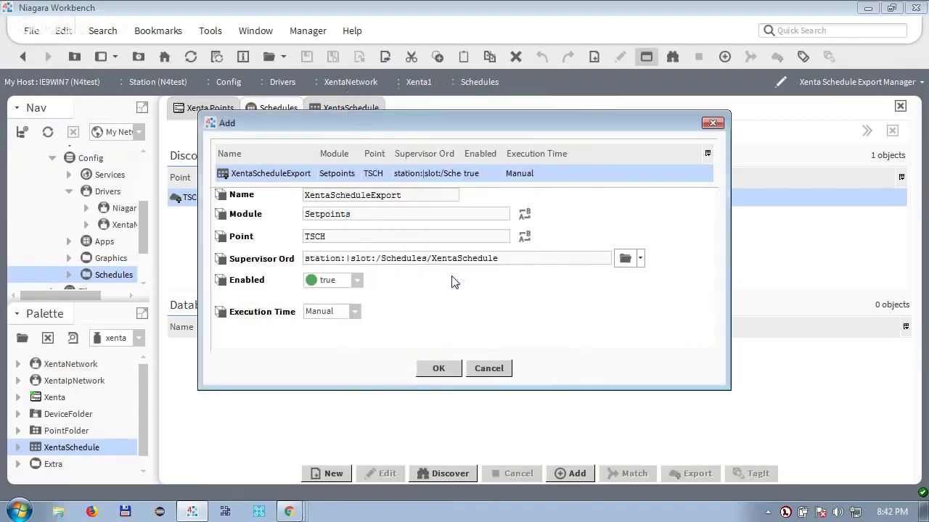
left_click(439, 367)
left_click(492, 348)
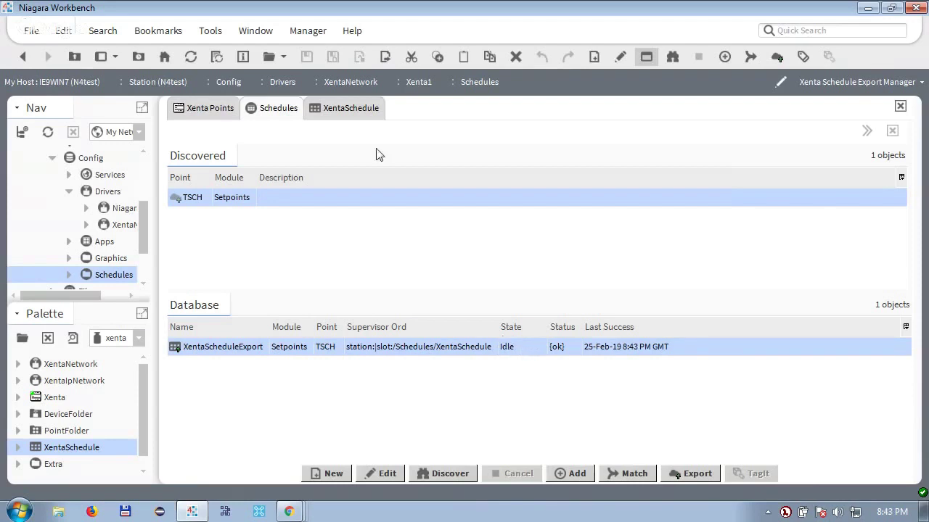
- Refresh XentaSchedule, move the events to Monday 6 AM–6 PM, Tuesday 9 AM–9 PM and Wednesday 3 AM–3 PM, and save
left_click(346, 111)
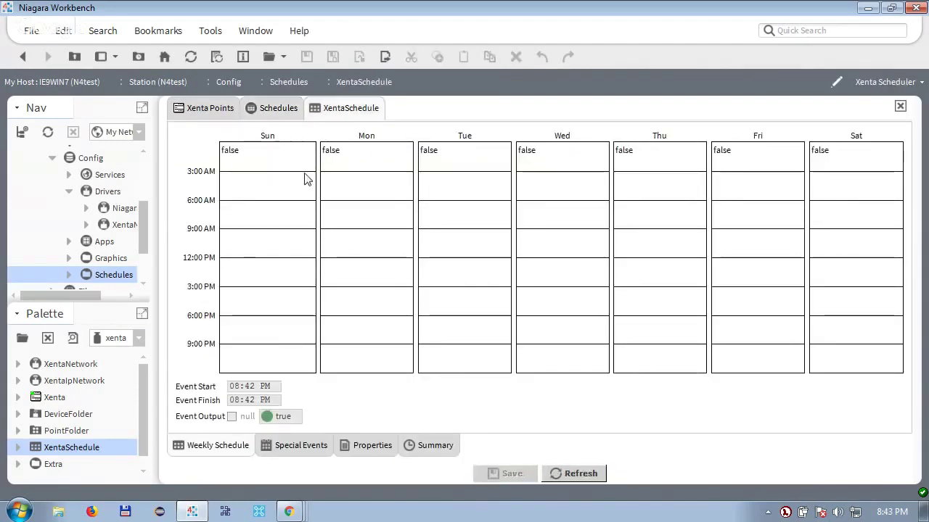
left_click(191, 56)
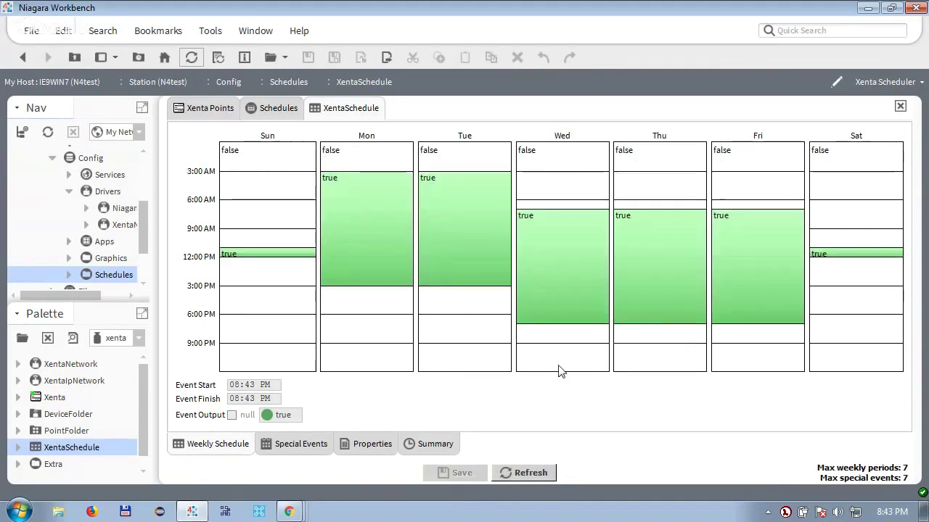
left_click_drag(375, 259, 376, 289)
left_click_drag(451, 259, 455, 312)
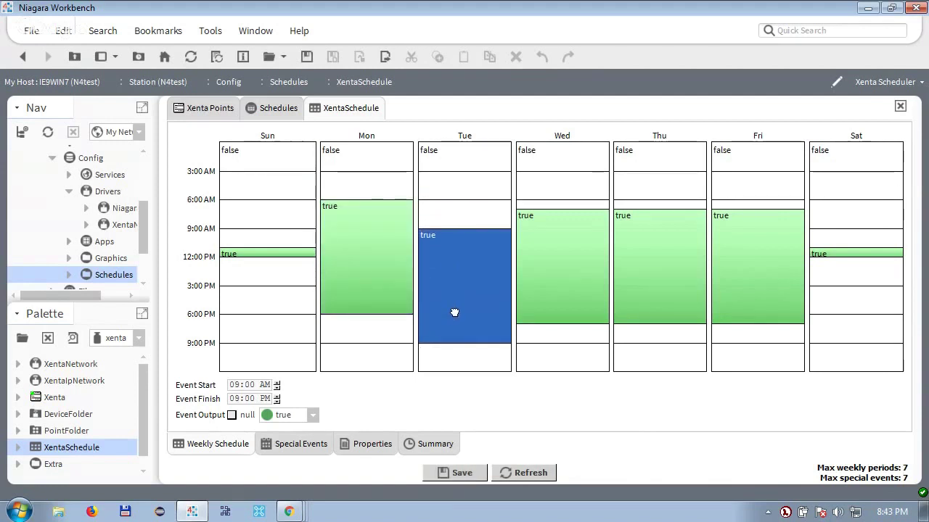
left_click_drag(527, 284, 534, 245)
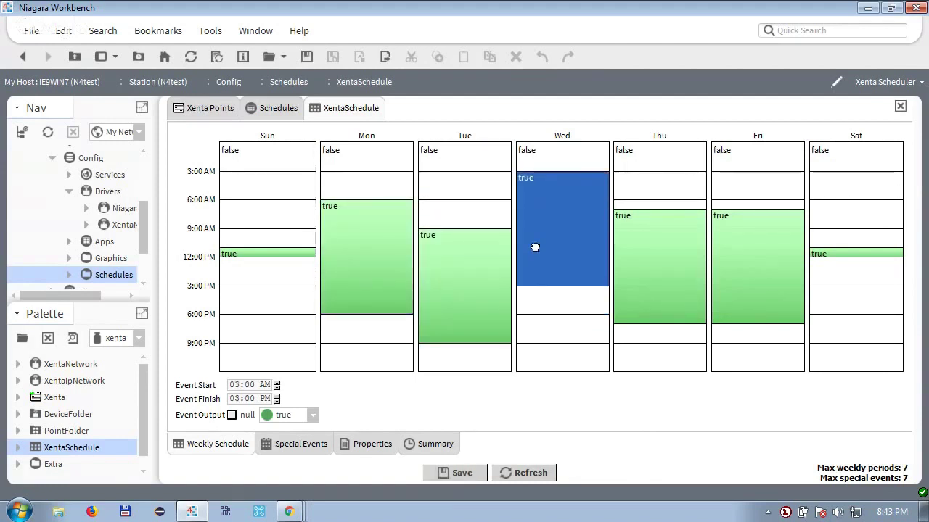
left_click(457, 474)
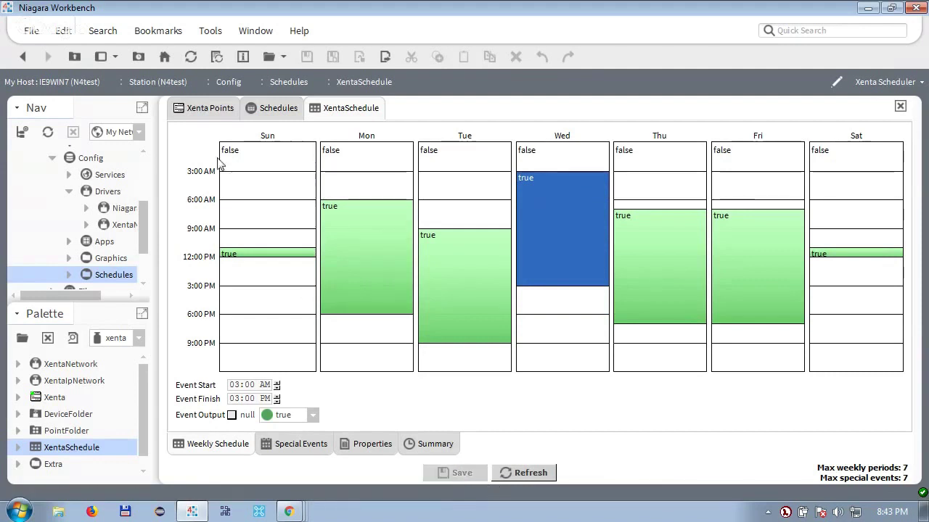
- Open the history manager of the Xenta1 device and discover its trend logs
left_click(206, 112)
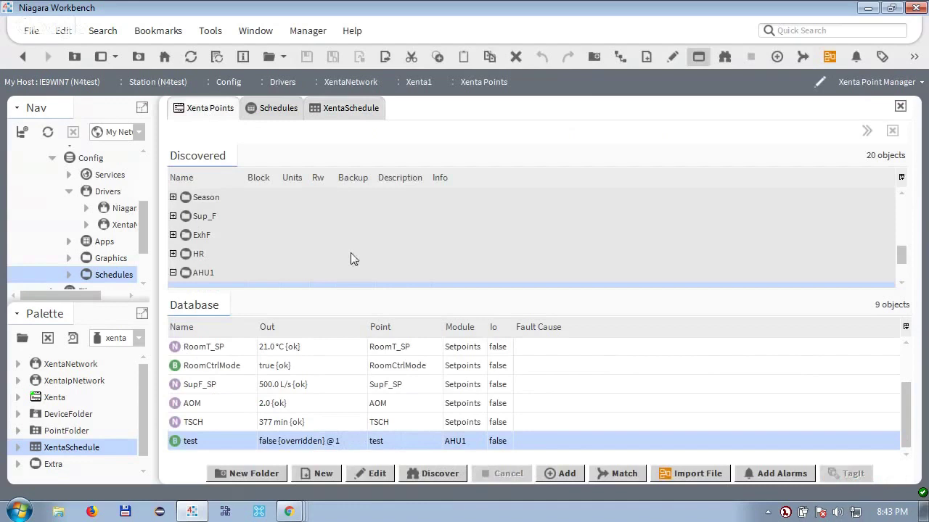
left_click(280, 107)
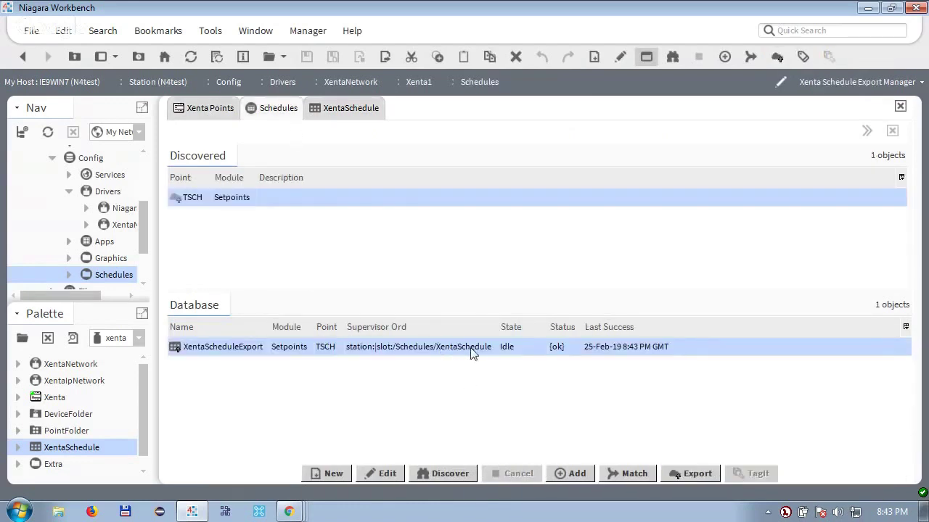
left_click(120, 223)
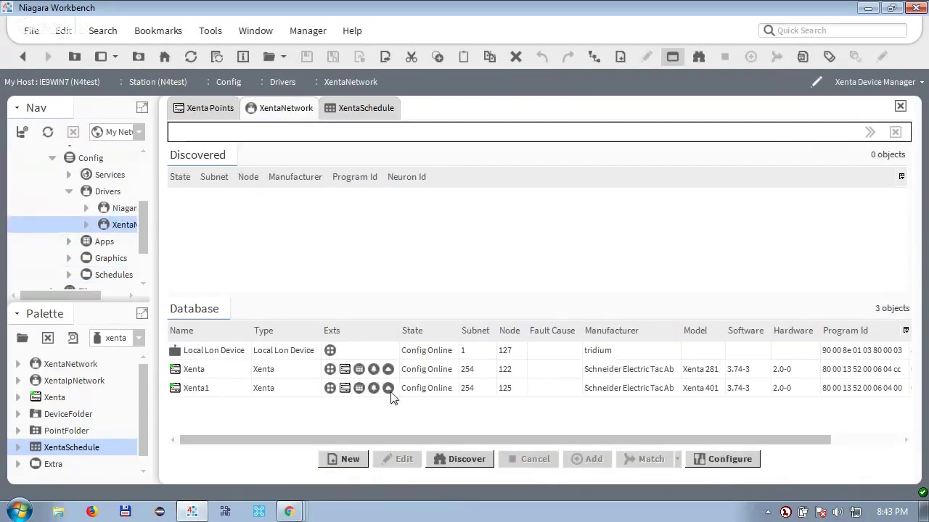
left_click(390, 390)
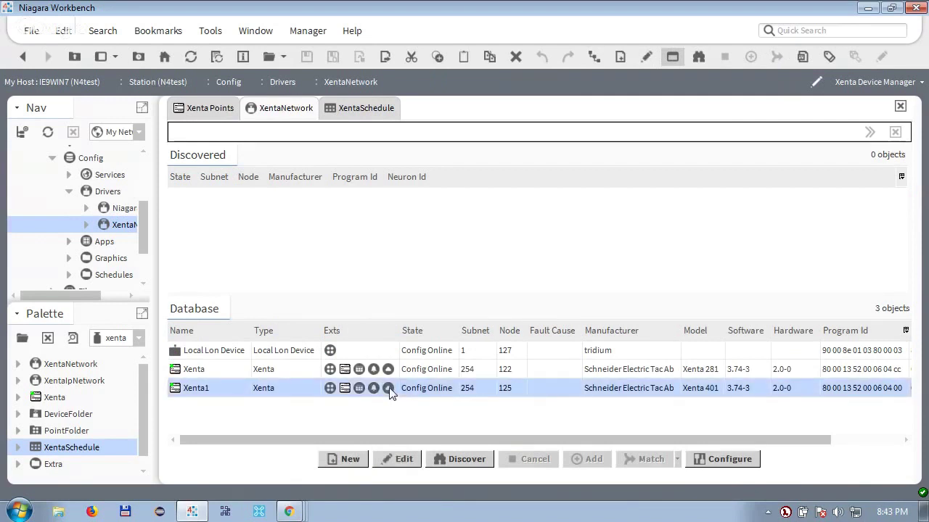
double_click(389, 389)
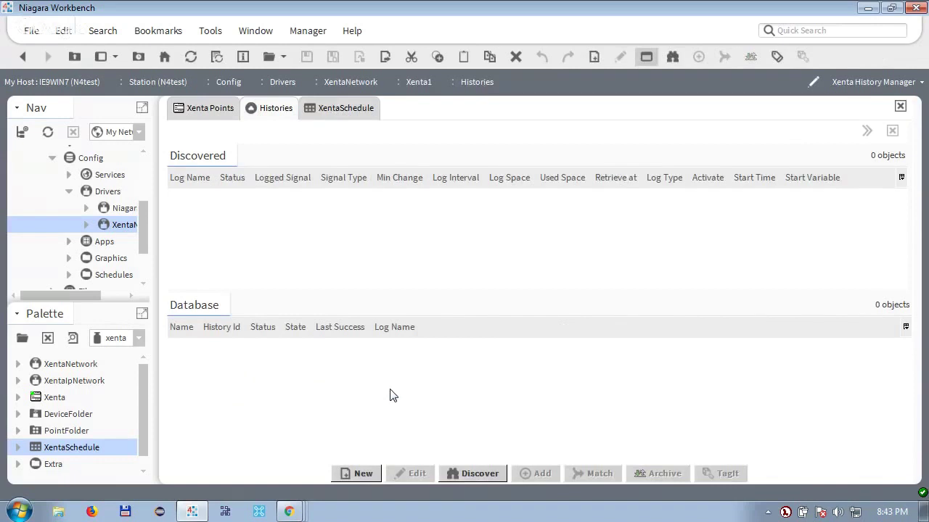
left_click(467, 473)
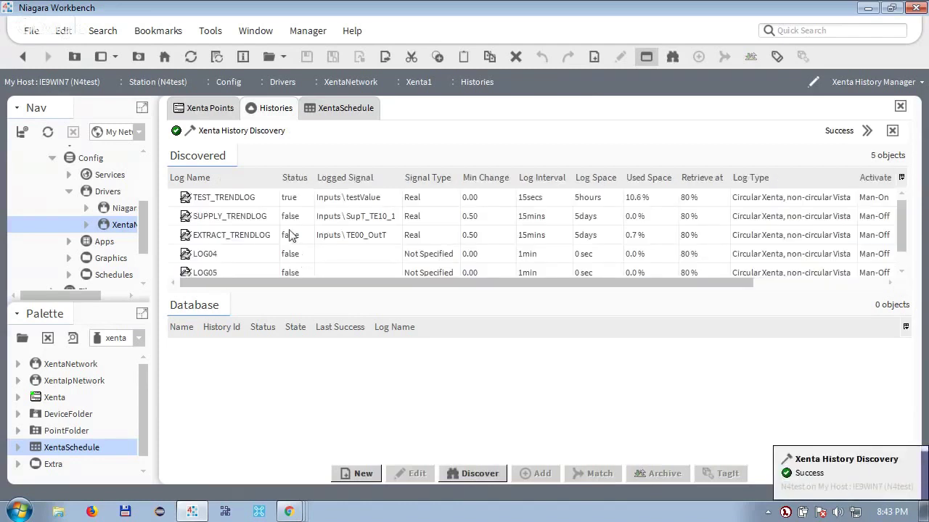
- Select all discovered logs from TEST_TRENDLOG through LOG05 and add them to the Xenta1 history database
left_click(273, 203)
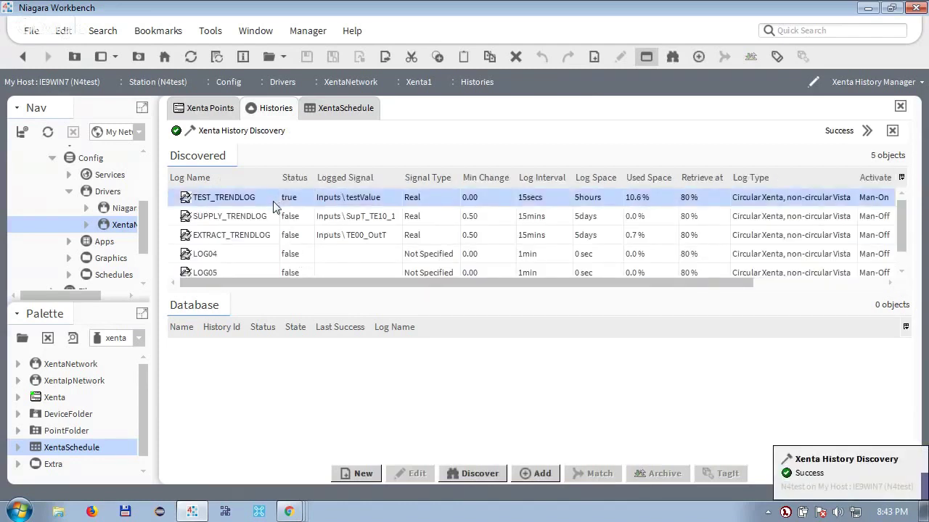
key("shift+Down")
key("shift+Down")
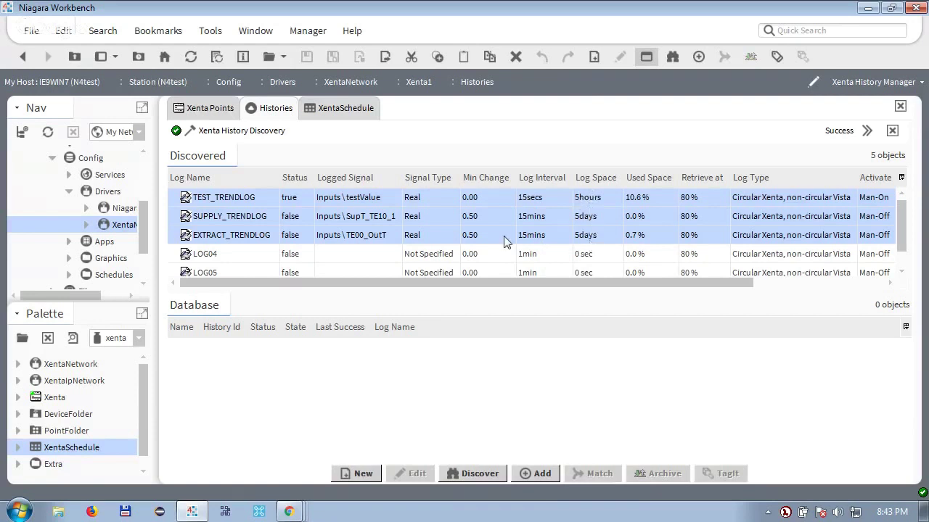
key("shift+Down")
key("shift+Down")
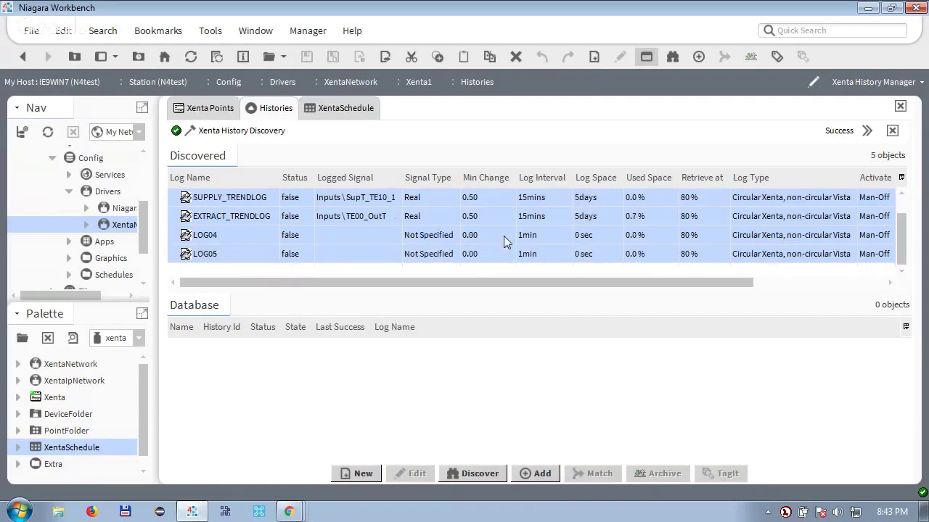
left_click_drag(494, 236, 436, 383)
left_click(448, 396)
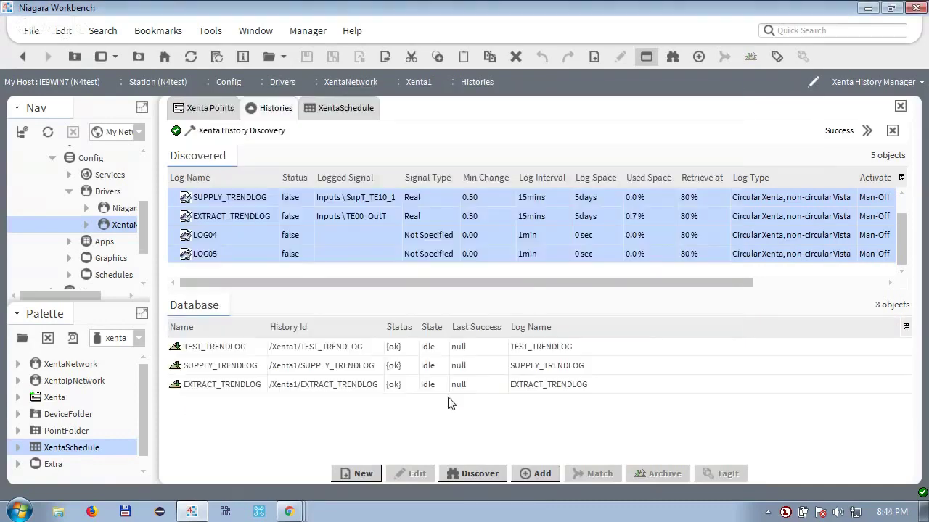
- Archive TEST_TRENDLOG from the Xenta1 history database and open its archived history under the station's Xenta1 histories as a History Table
left_click(286, 354)
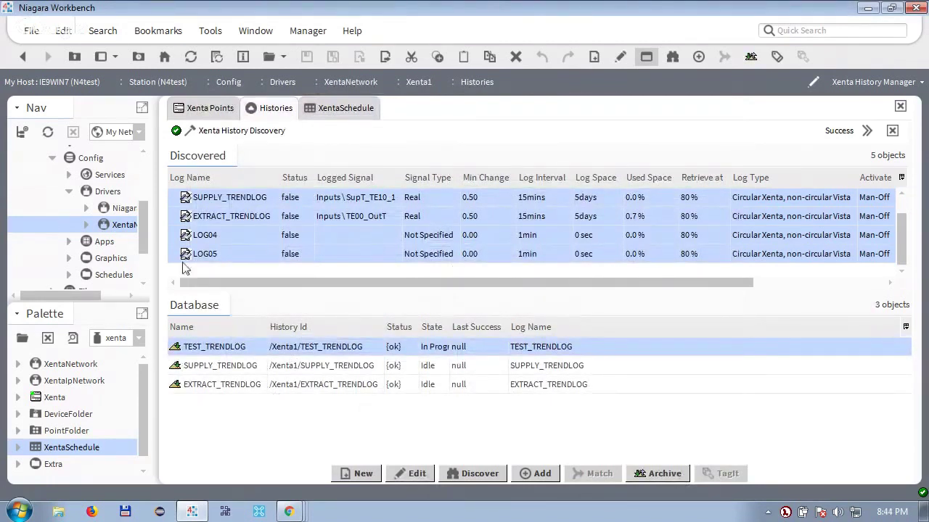
scroll(145, 264, "down", 2)
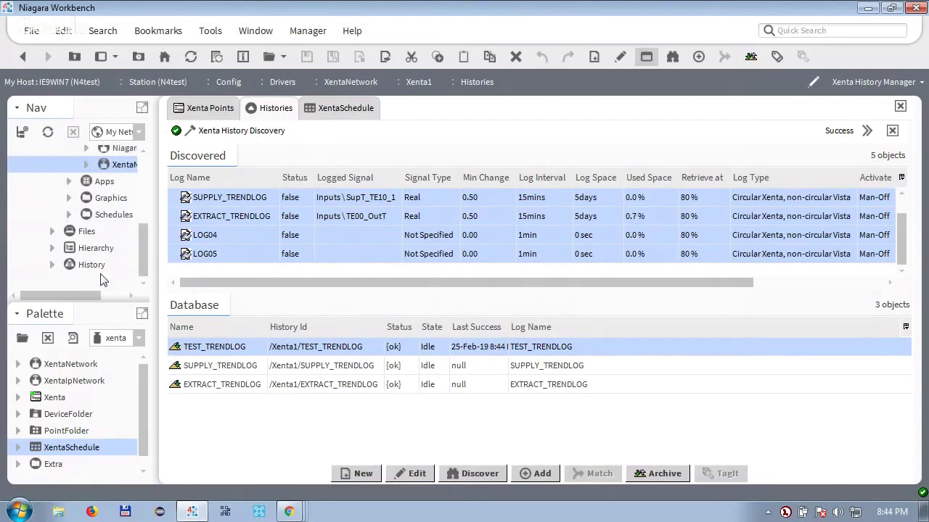
left_click(52, 265)
scroll(145, 248, "down", 2)
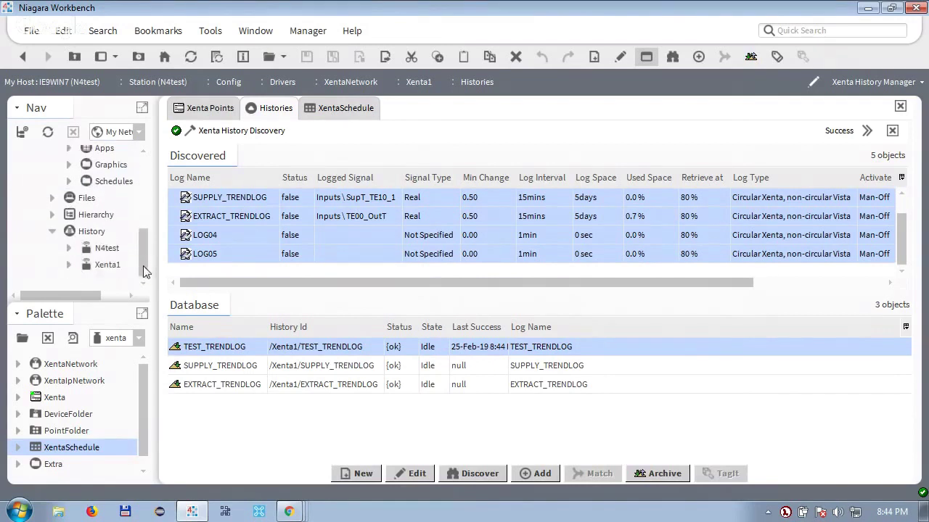
left_click(68, 266)
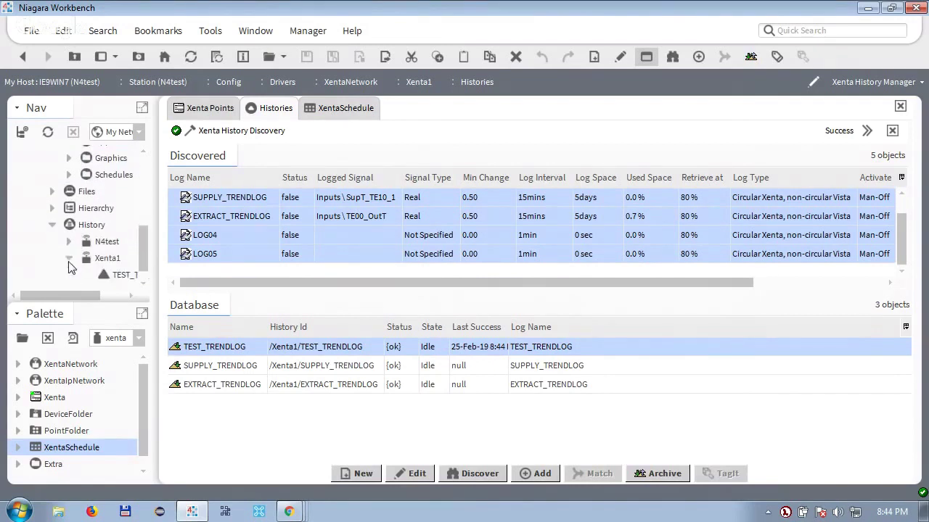
right_click(114, 278)
mouse_move(113, 278)
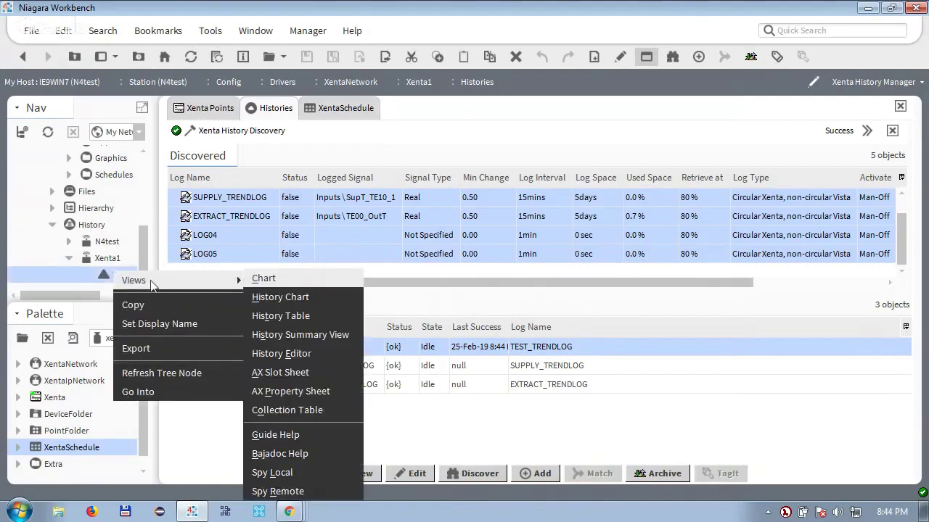
left_click(320, 317)
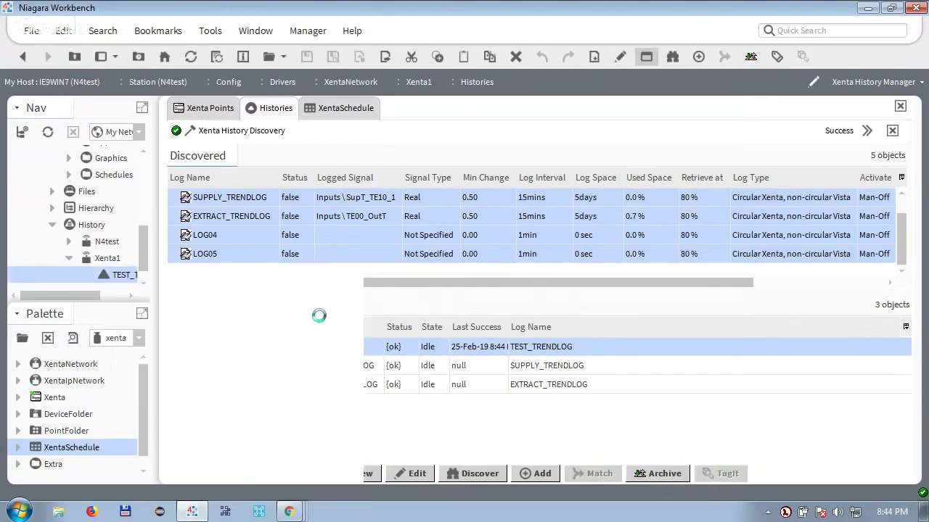
- Examine the timestamps and values of the first archived records in the TEST_TRENDLOG history table
left_click(297, 217)
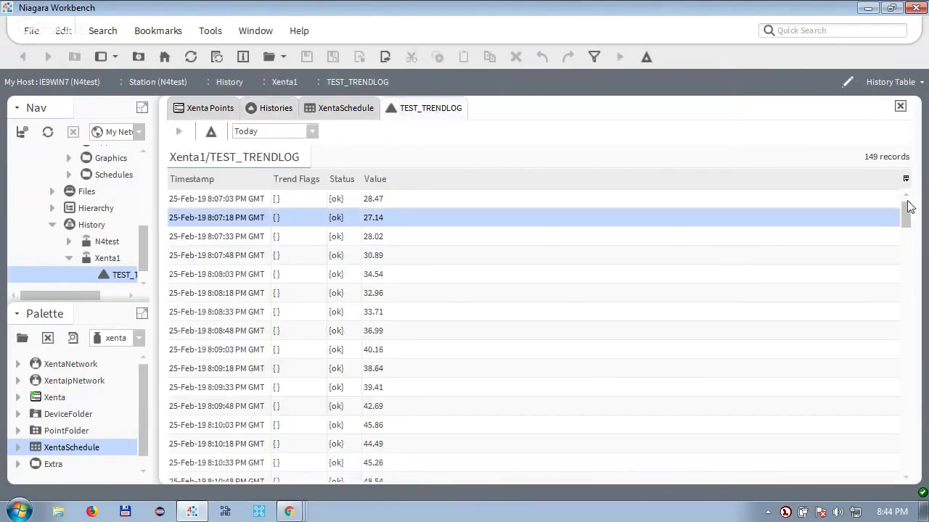
left_click_drag(910, 210, 905, 176)
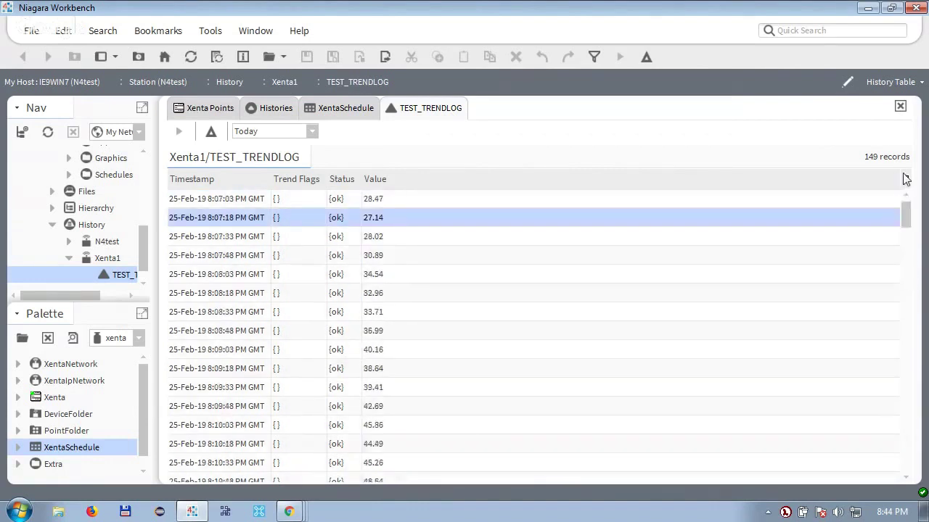
left_click(228, 203)
left_click(239, 220)
left_click(242, 233)
left_click(246, 255)
left_click(248, 280)
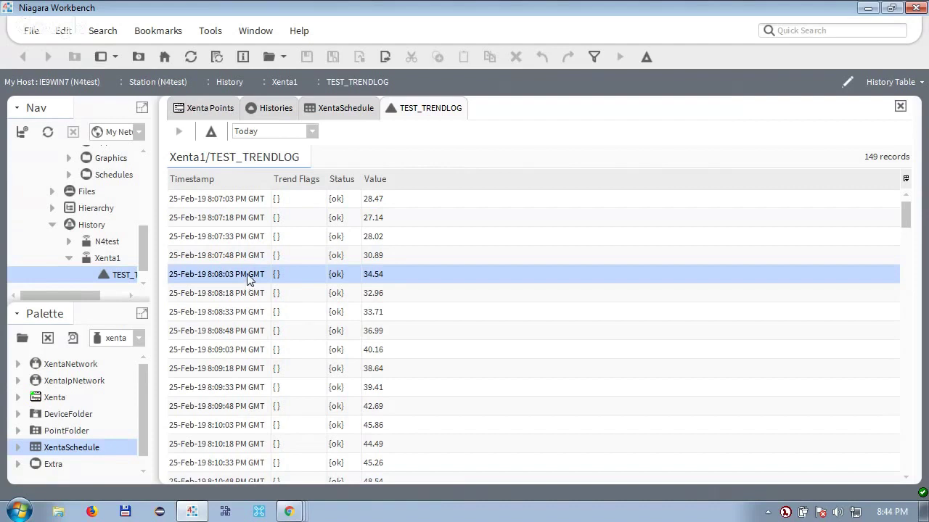
- Display TEST_TRENDLOG as a History Chart and zoom in on the period starting at about 8:24 PM
left_click(912, 81)
left_click(846, 120)
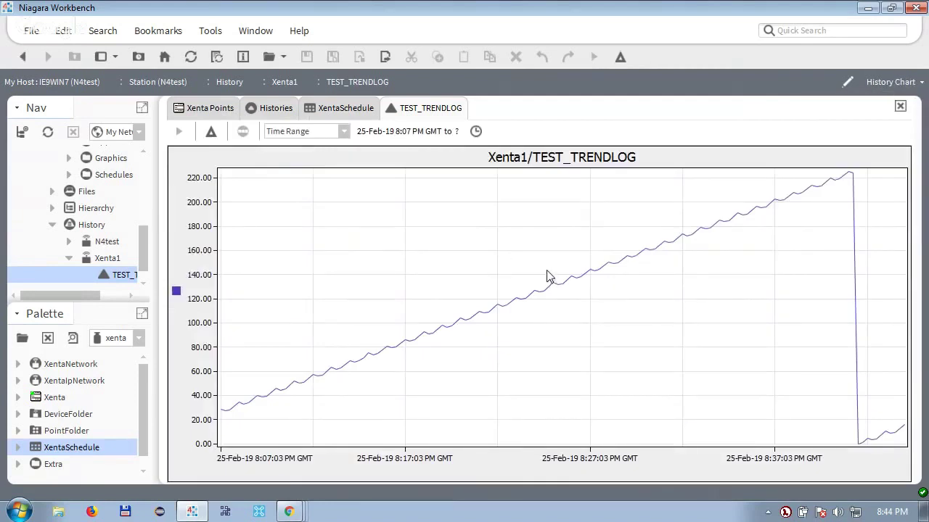
left_click_drag(548, 276, 720, 270)
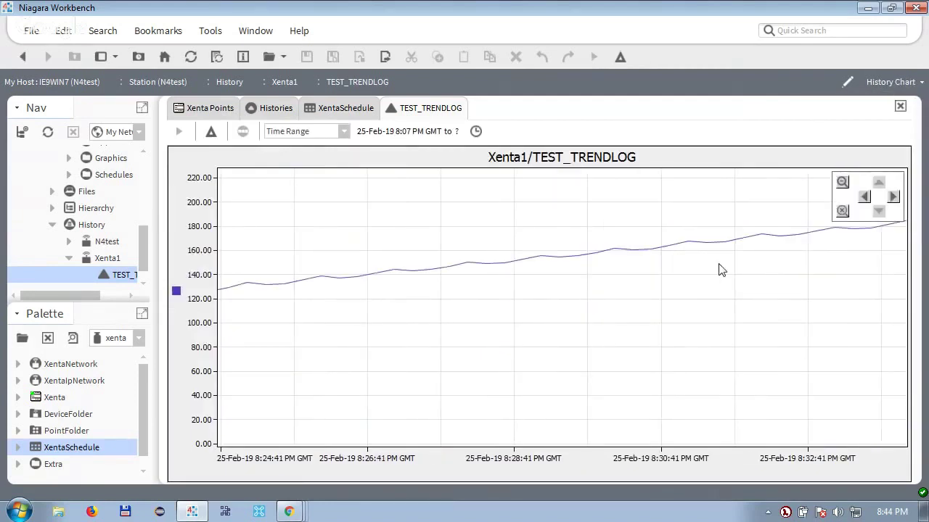
- Open the station's Graphics page and close all other open tabs
scroll(143, 237, "up", 3)
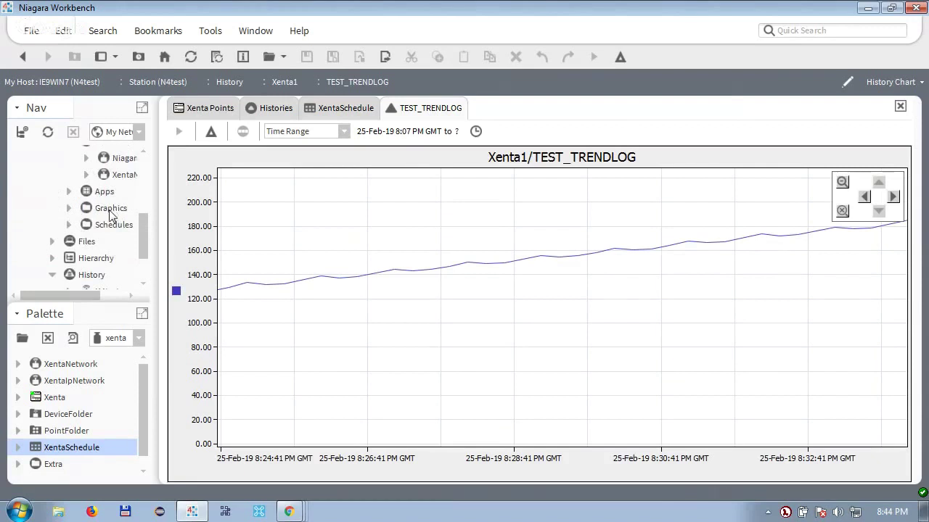
left_click(111, 210)
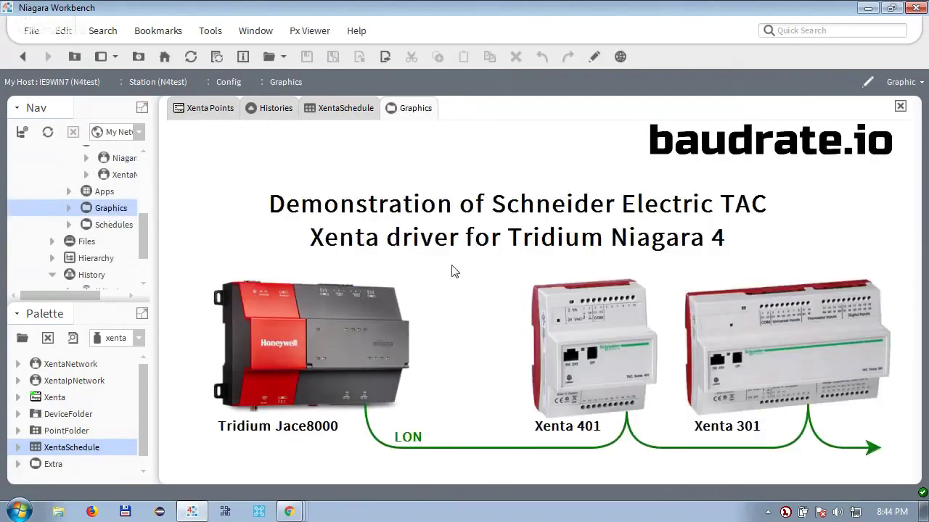
right_click(401, 107)
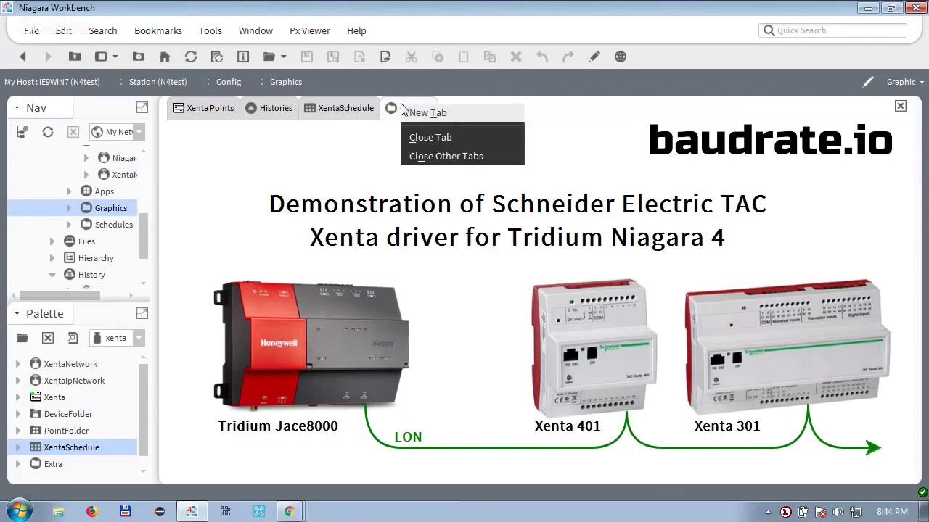
left_click(432, 157)
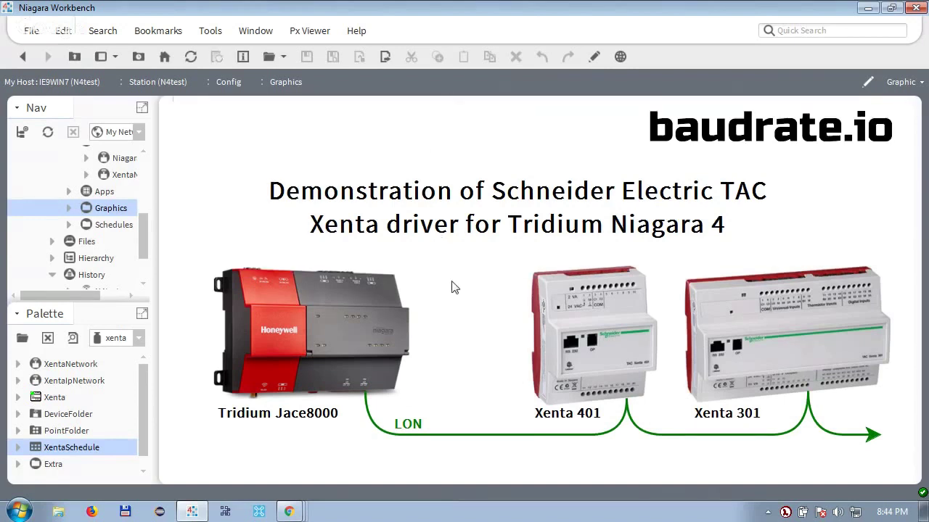